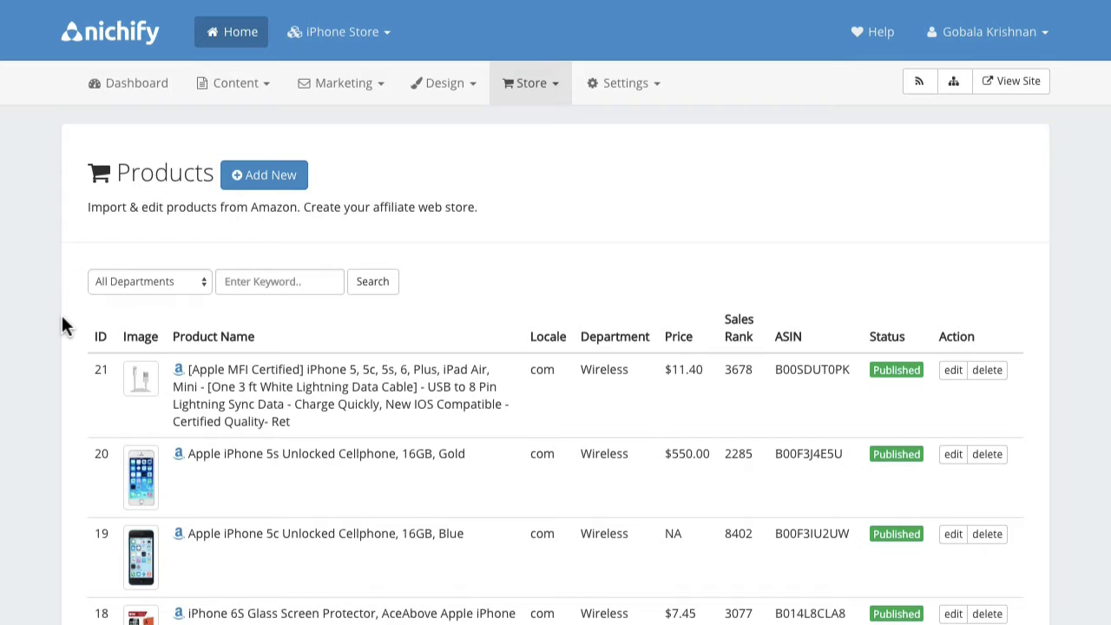
Open the Apple MFI Certified Lightning data cable product (ID 21) for editing.
scroll(47, 461, "down", 2)
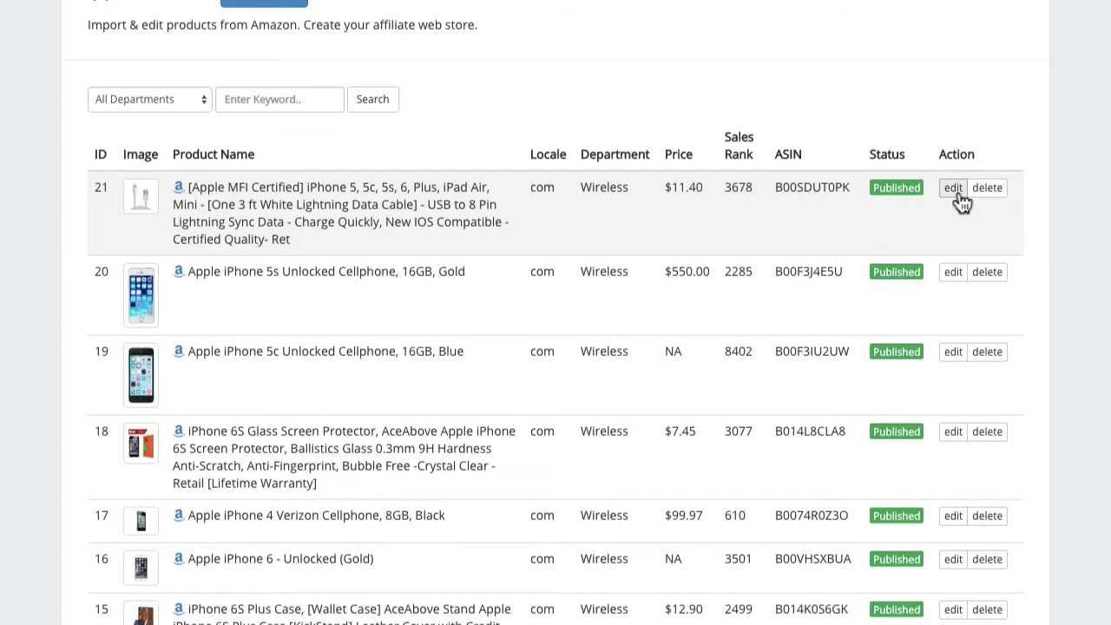
left_click(954, 188)
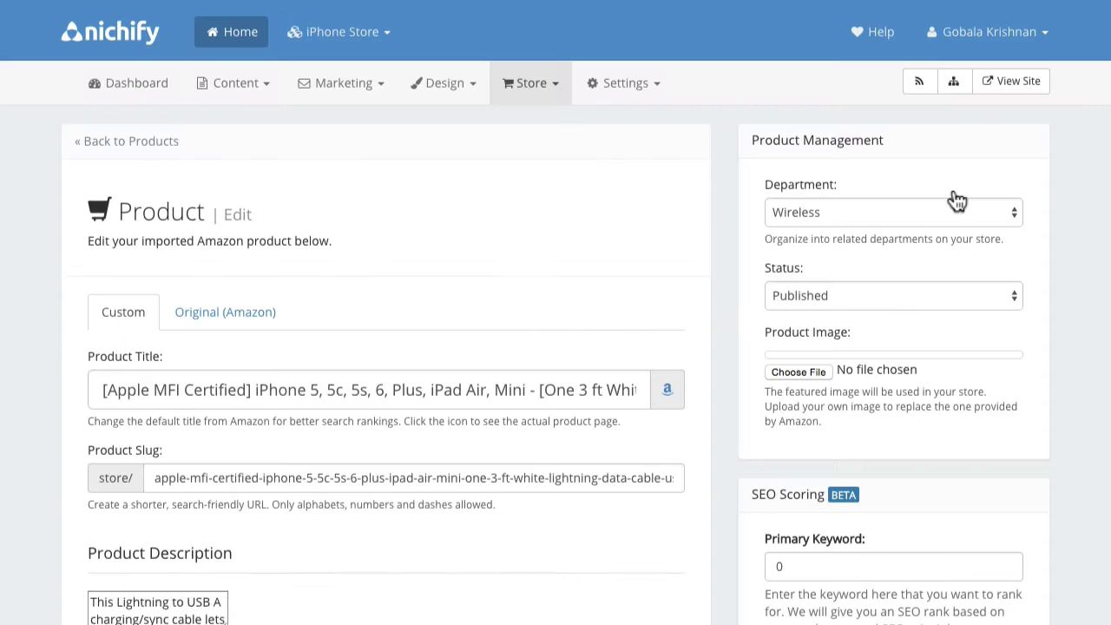
scroll(4, 471, "down", 2)
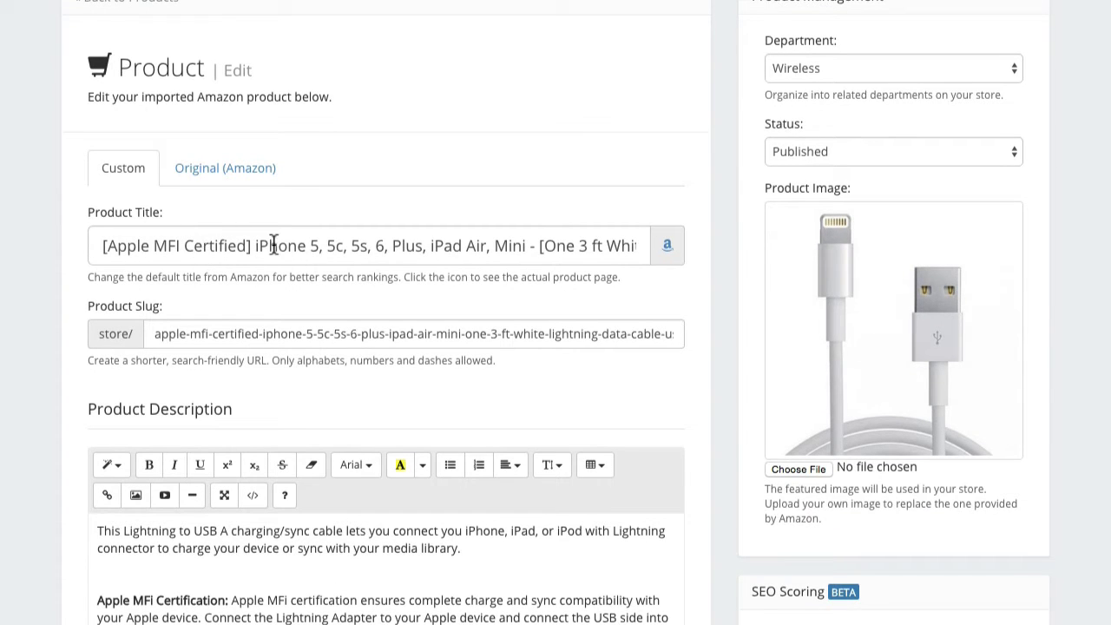
scroll(42, 393, "down", 3)
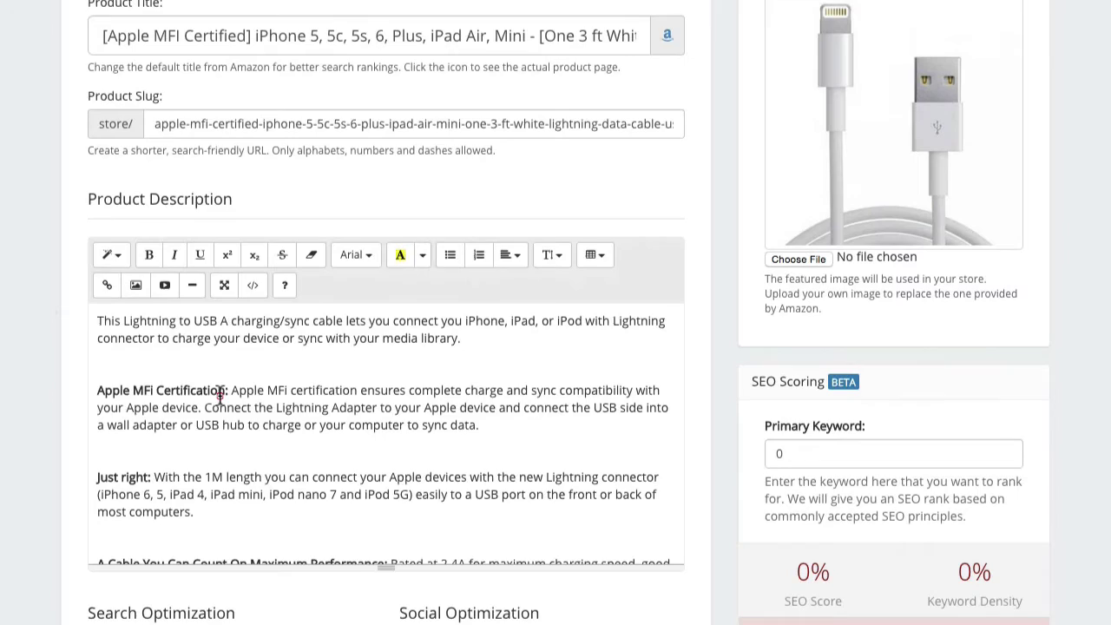
Read through the imported product description, from the opening paragraph to the compatibility list.
left_click(221, 395)
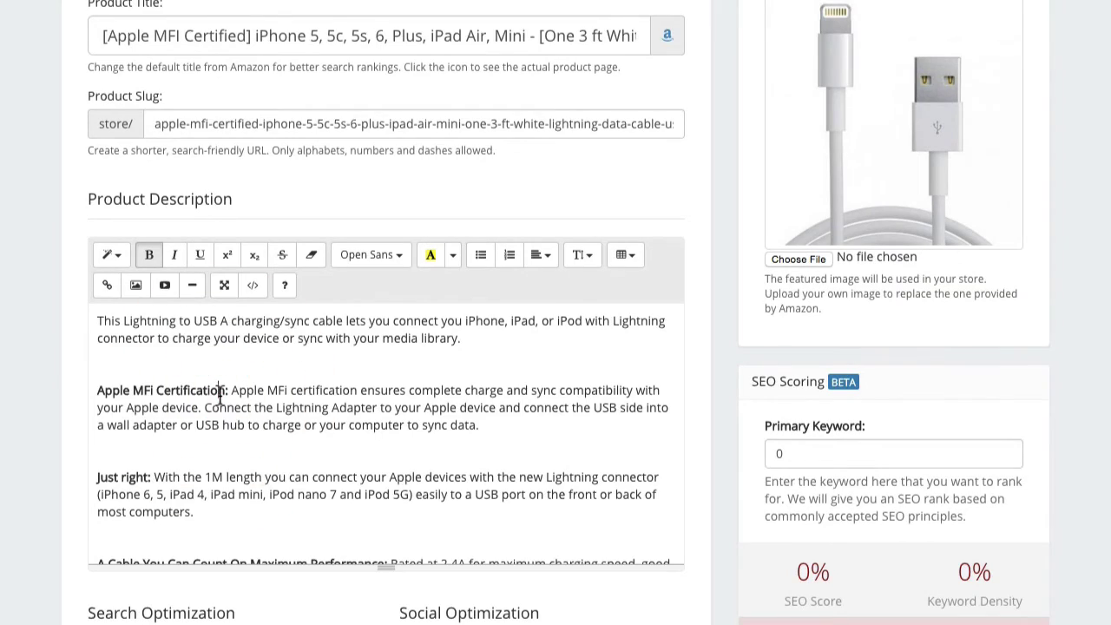
scroll(218, 387, "down", 4)
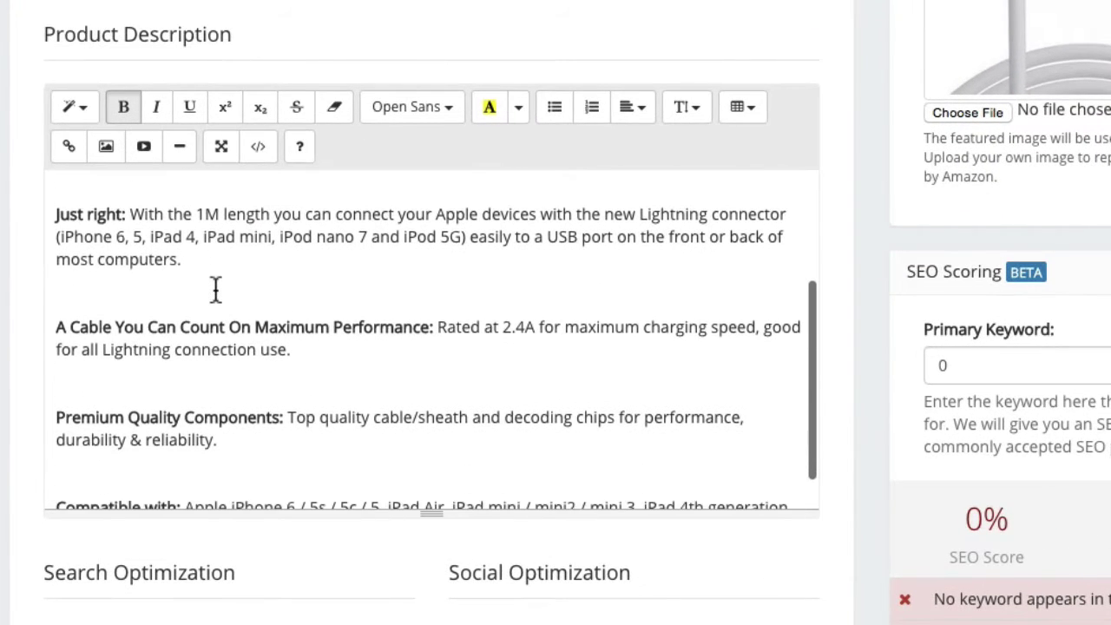
scroll(201, 414, "down", 2)
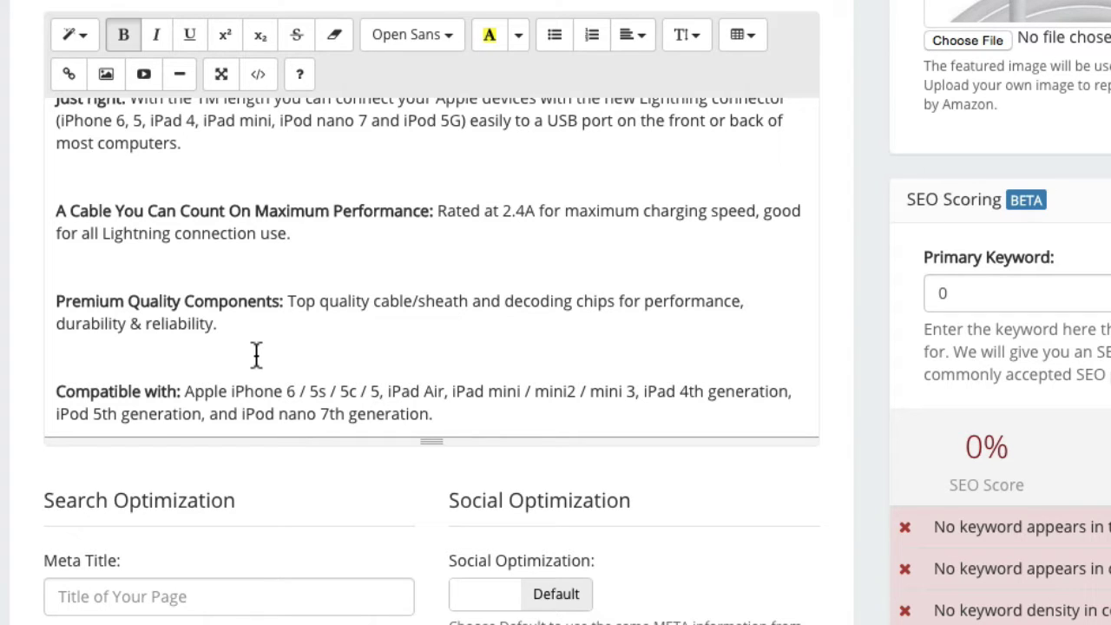
scroll(248, 280, "up", 3)
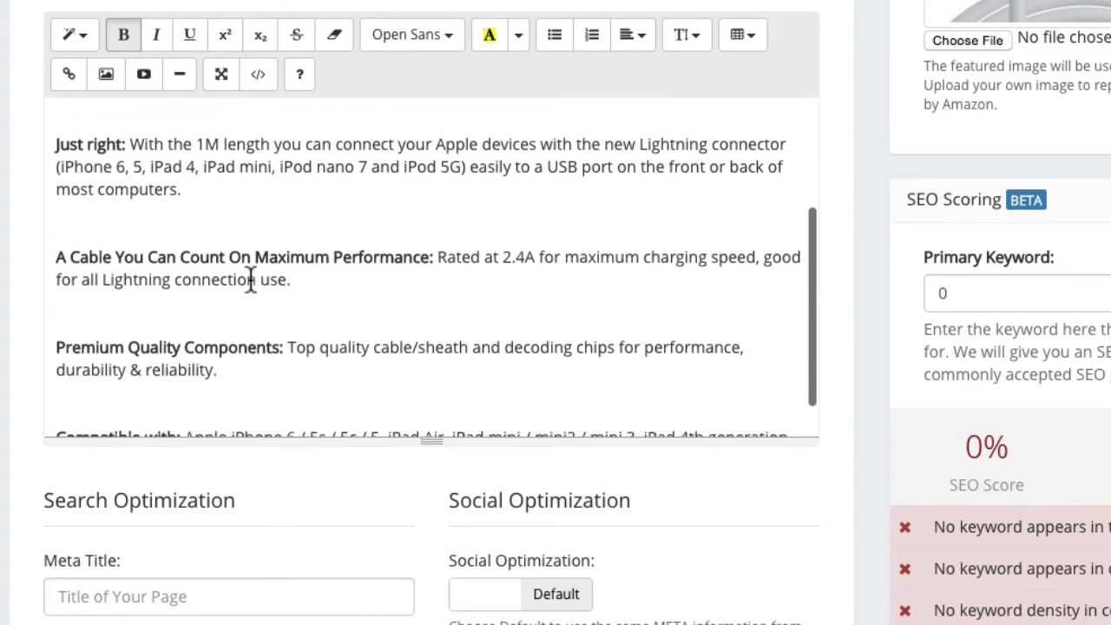
scroll(250, 279, "up", 3)
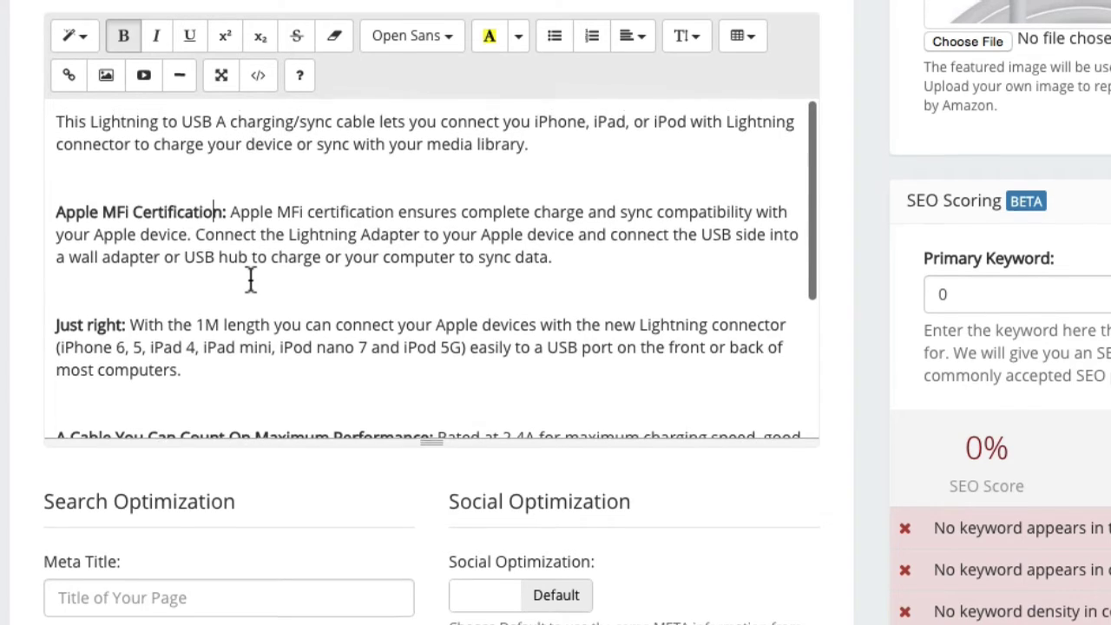
scroll(250, 280, "up", 1)
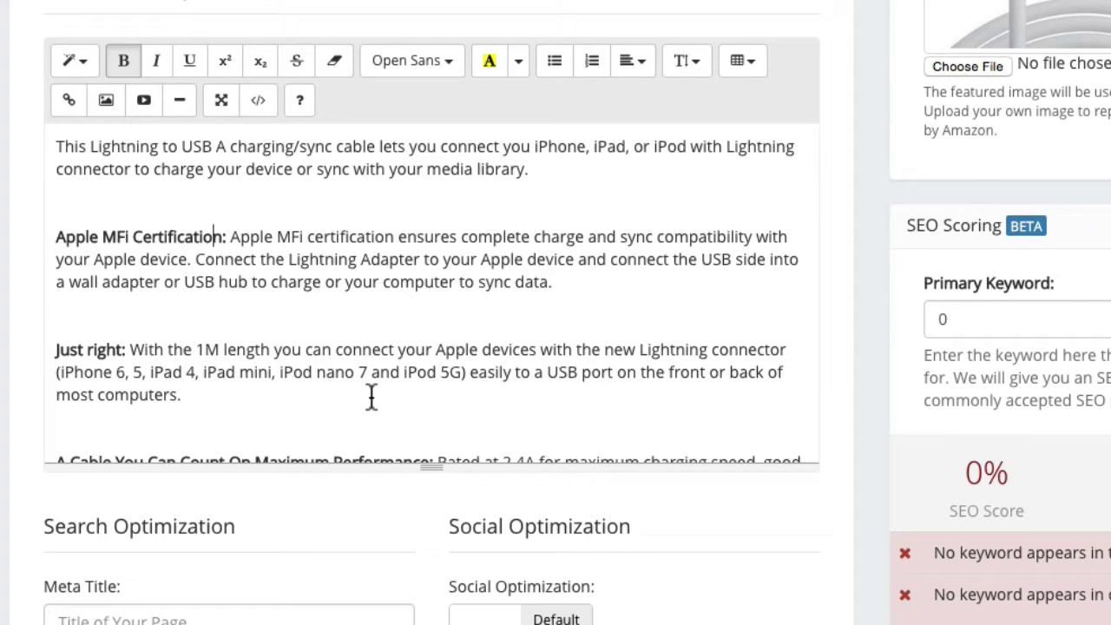
scroll(169, 303, "up", 4)
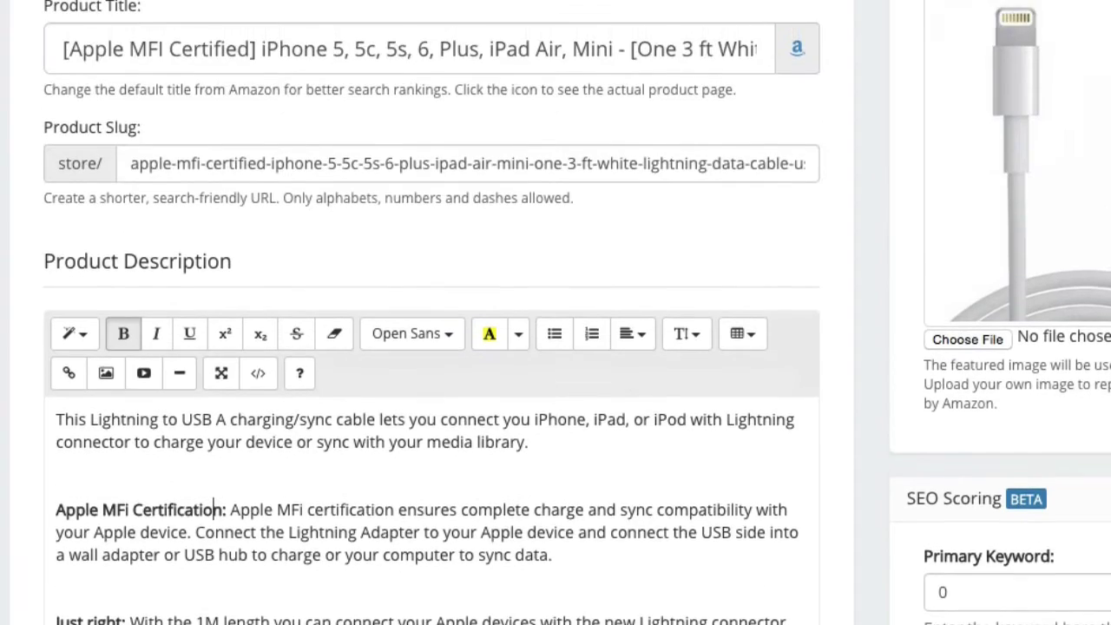
Open the product's actual Amazon page and highlight the full text of its product description.
scroll(804, 155, "up", 2)
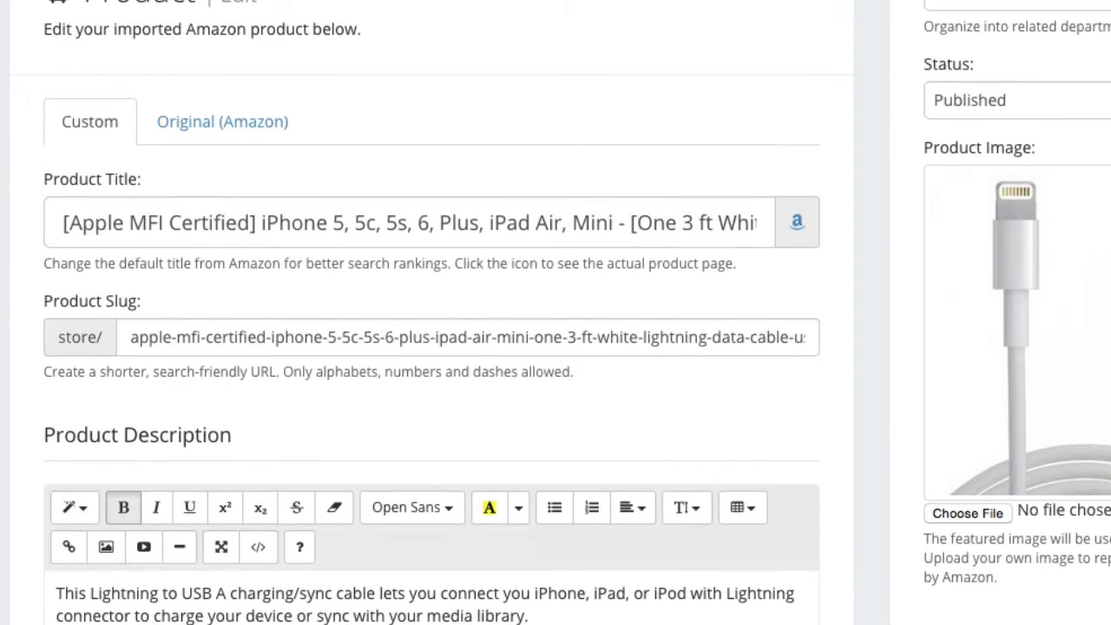
left_click(798, 228)
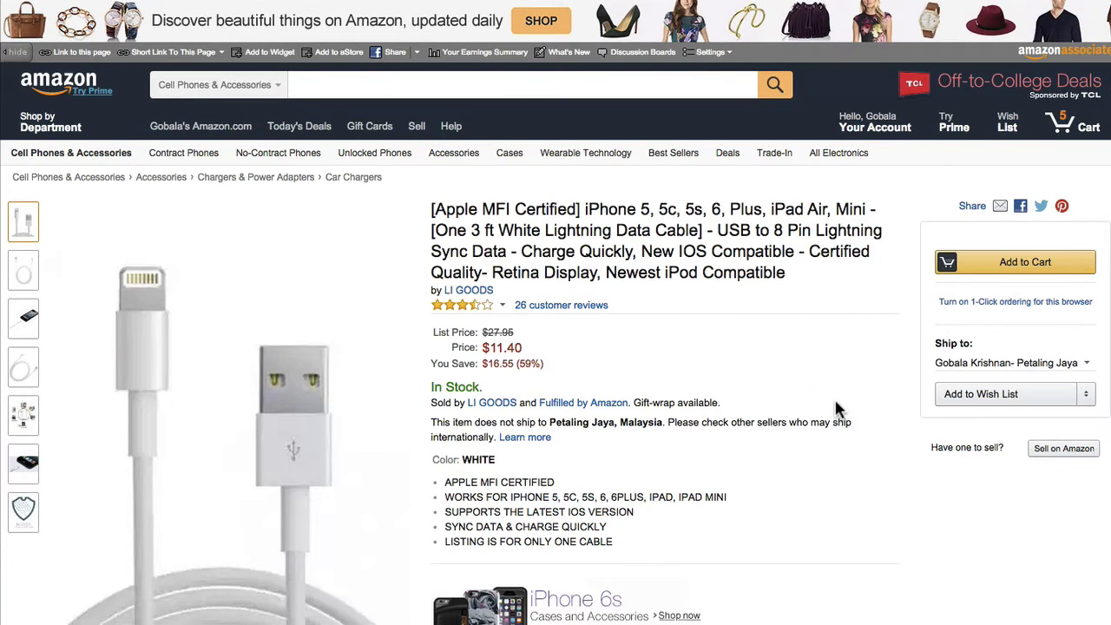
scroll(838, 408, "down", 1)
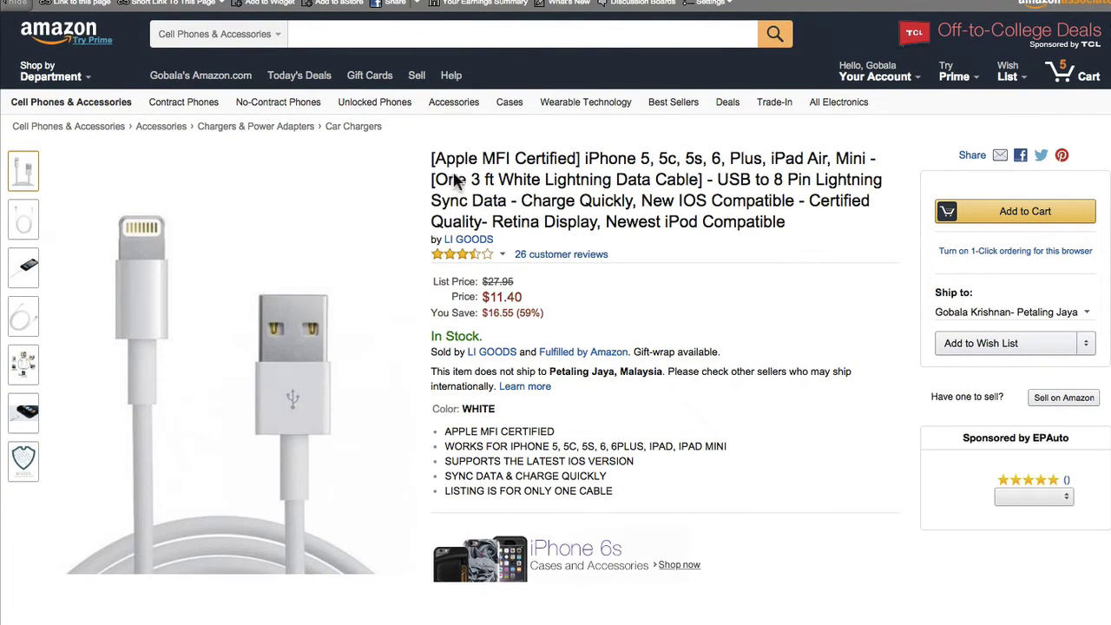
scroll(786, 315, "down", 2)
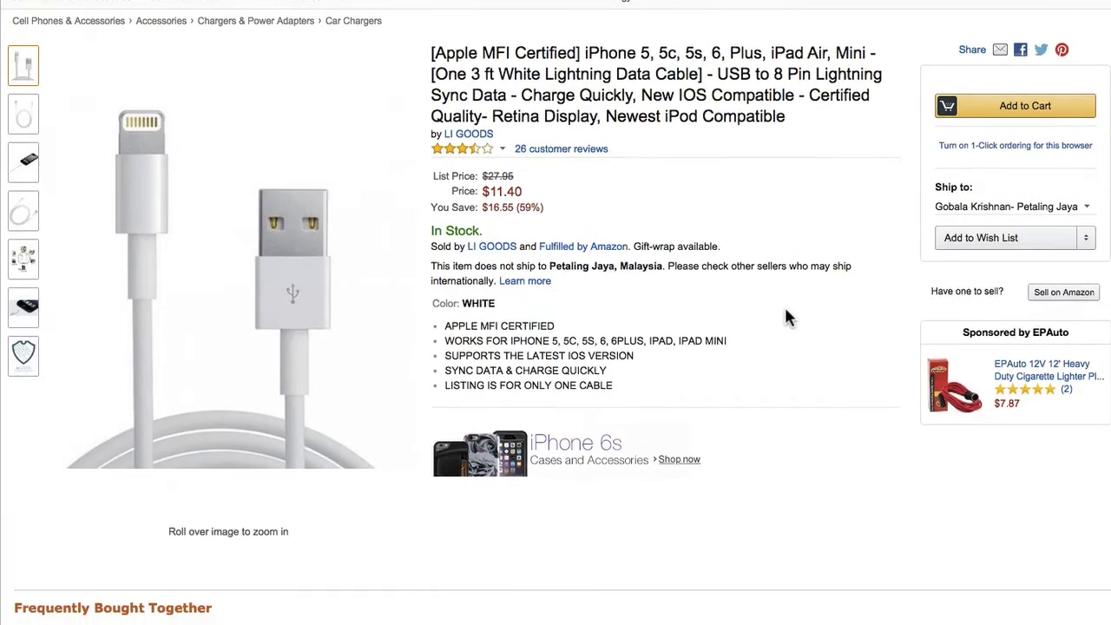
scroll(786, 315, "down", 4)
scroll(786, 318, "down", 8)
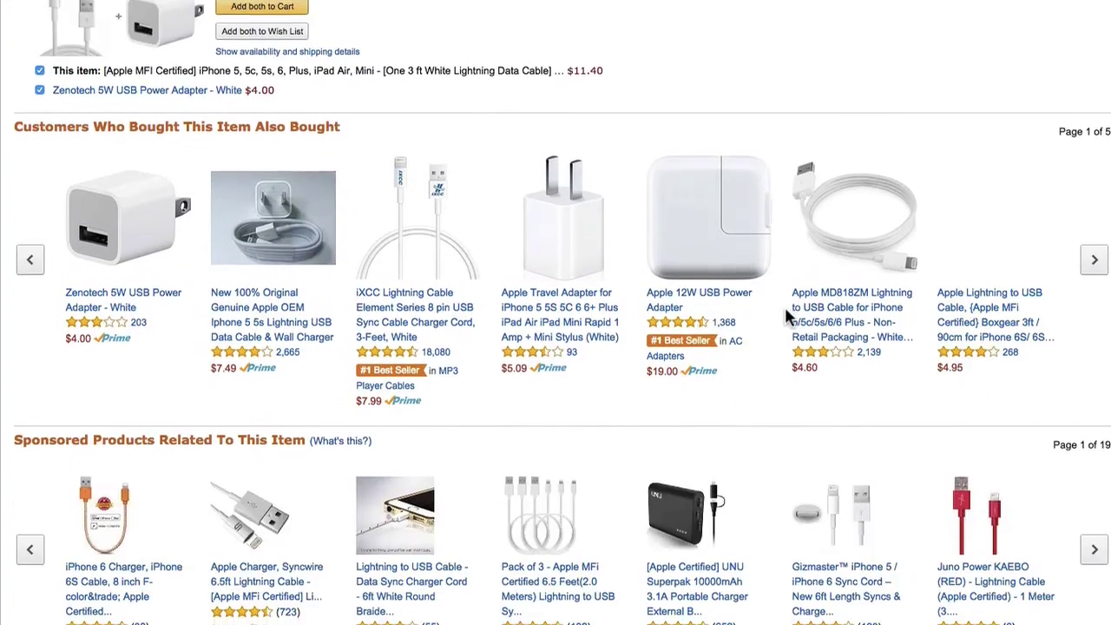
scroll(669, 82, "down", 2)
scroll(569, 311, "down", 8)
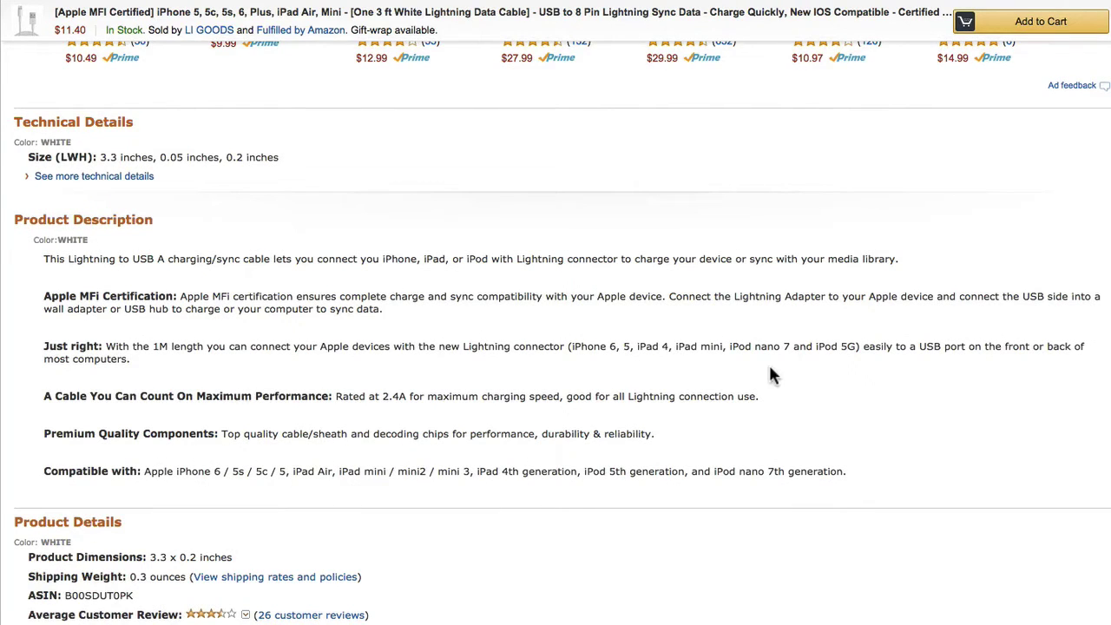
left_click_drag(849, 472, 45, 260)
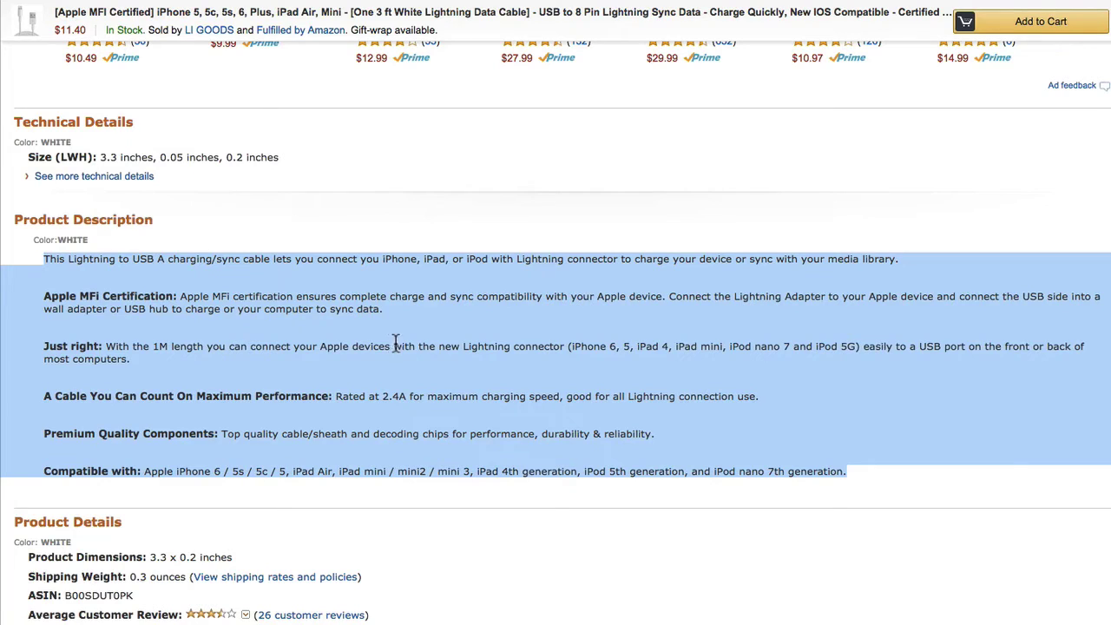
Back in the product editor, remove one blank line above each of the Apple MFi Certification, Just right and A Cable You Can Count On paragraphs.
scroll(486, 394, "down", 1)
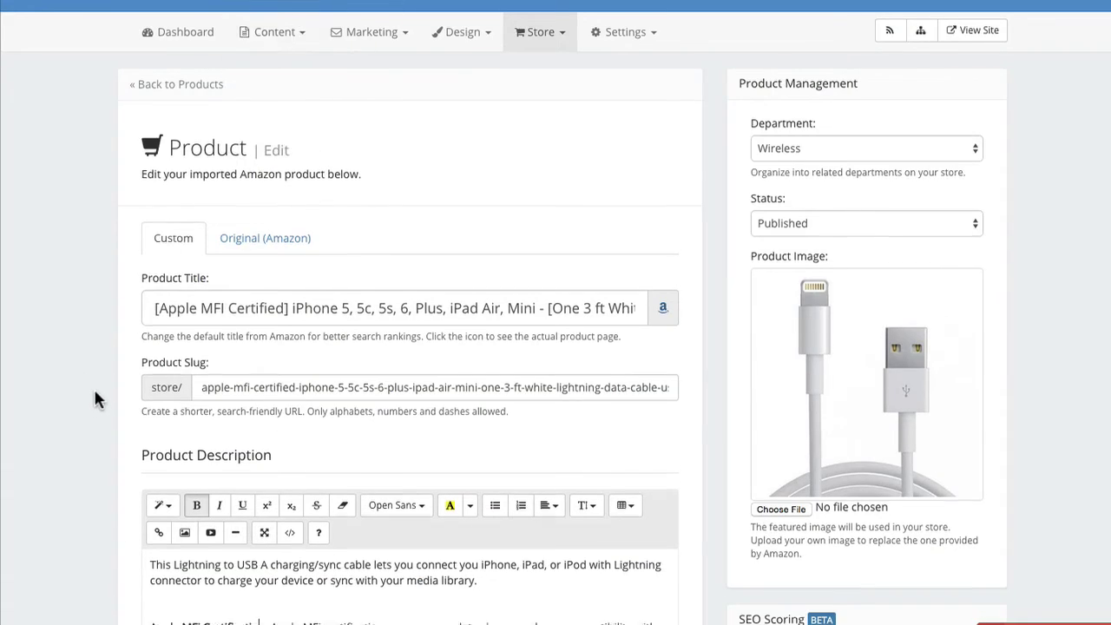
scroll(94, 387, "down", 2)
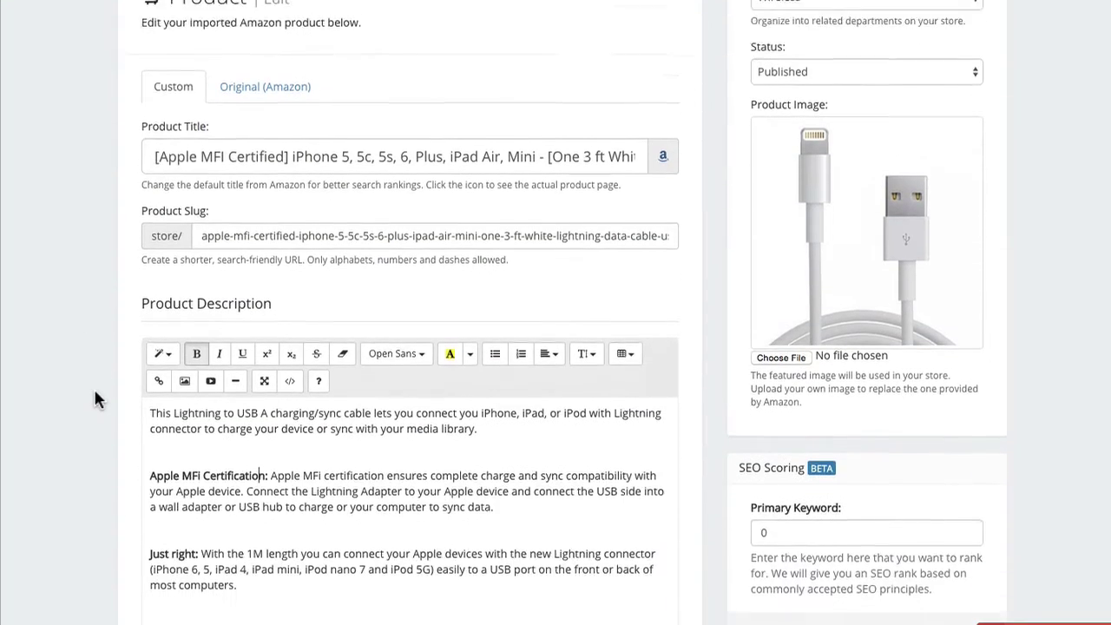
scroll(94, 388, "down", 2)
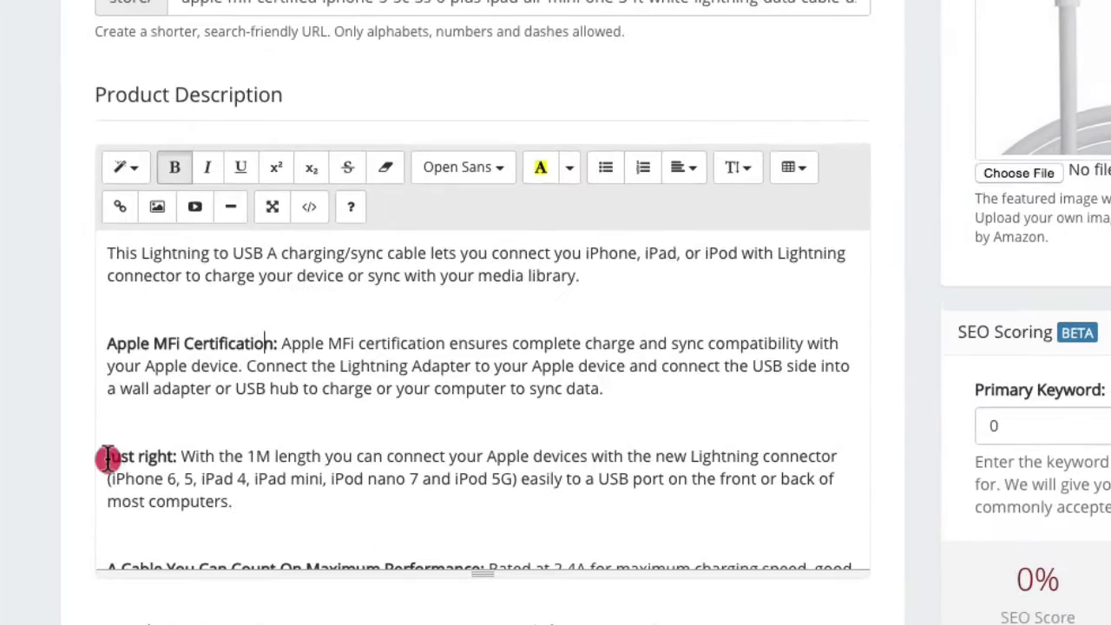
left_click(151, 406)
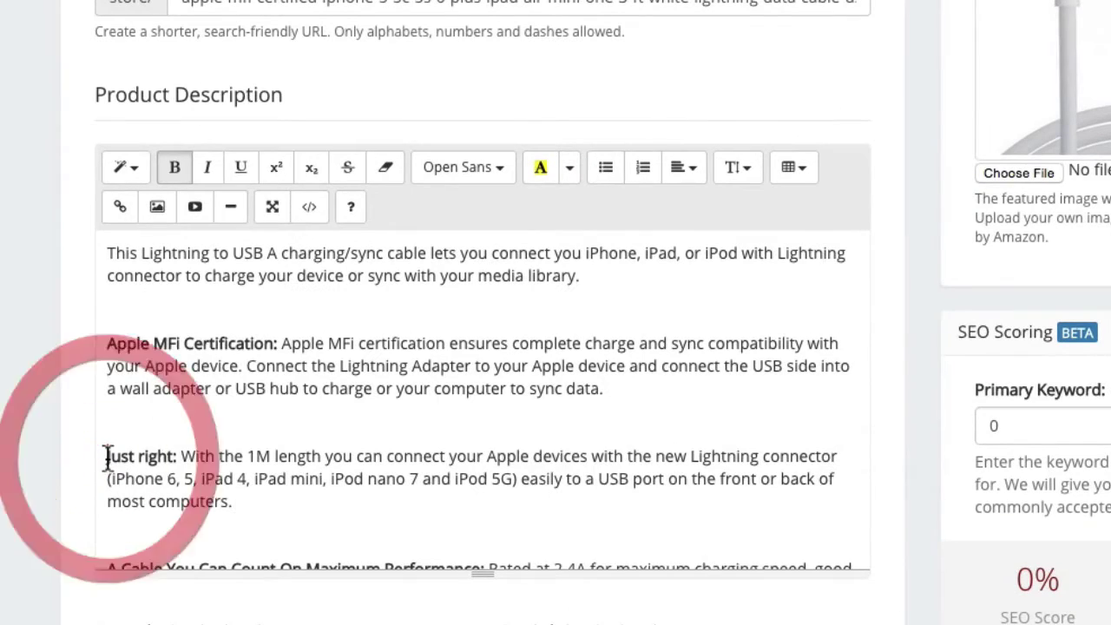
key("BackSpace")
left_click(110, 546)
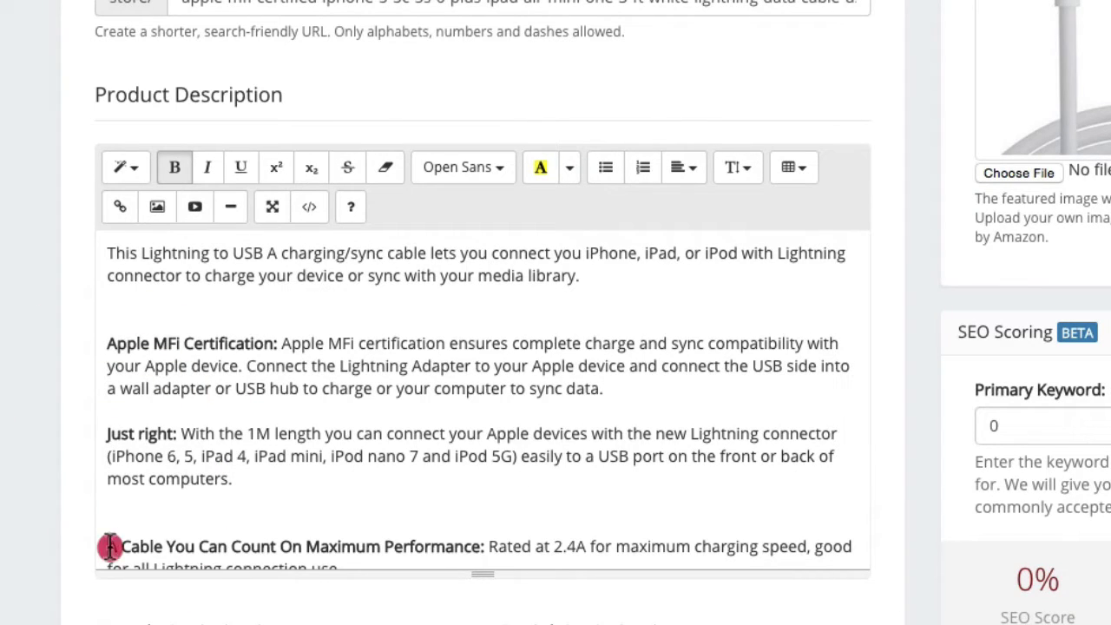
key("BackSpace")
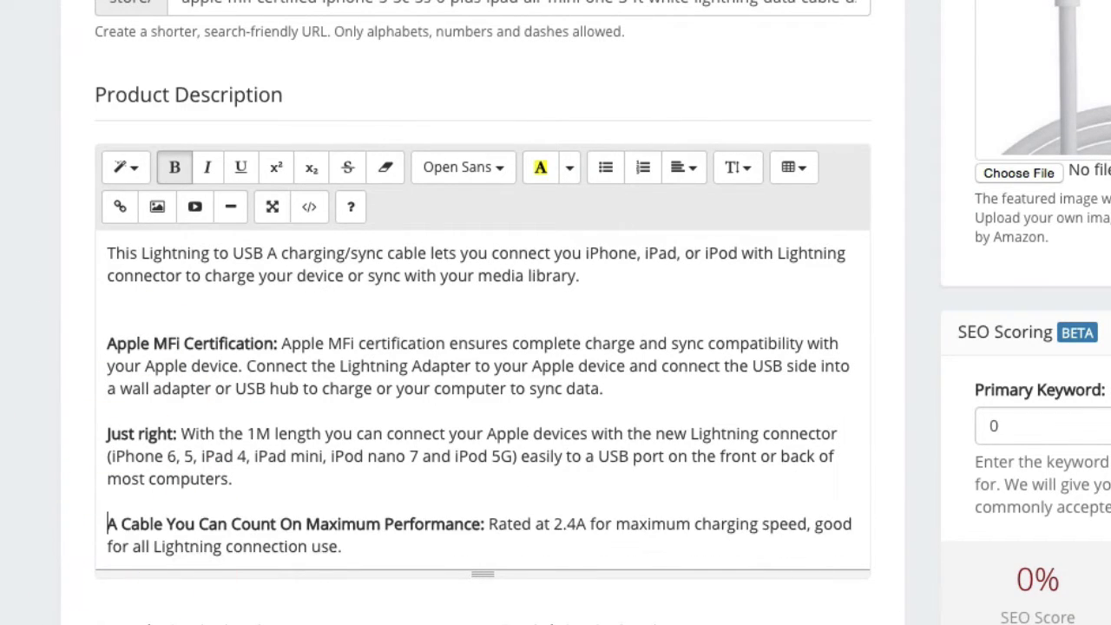
left_click(108, 345)
key("BackSpace")
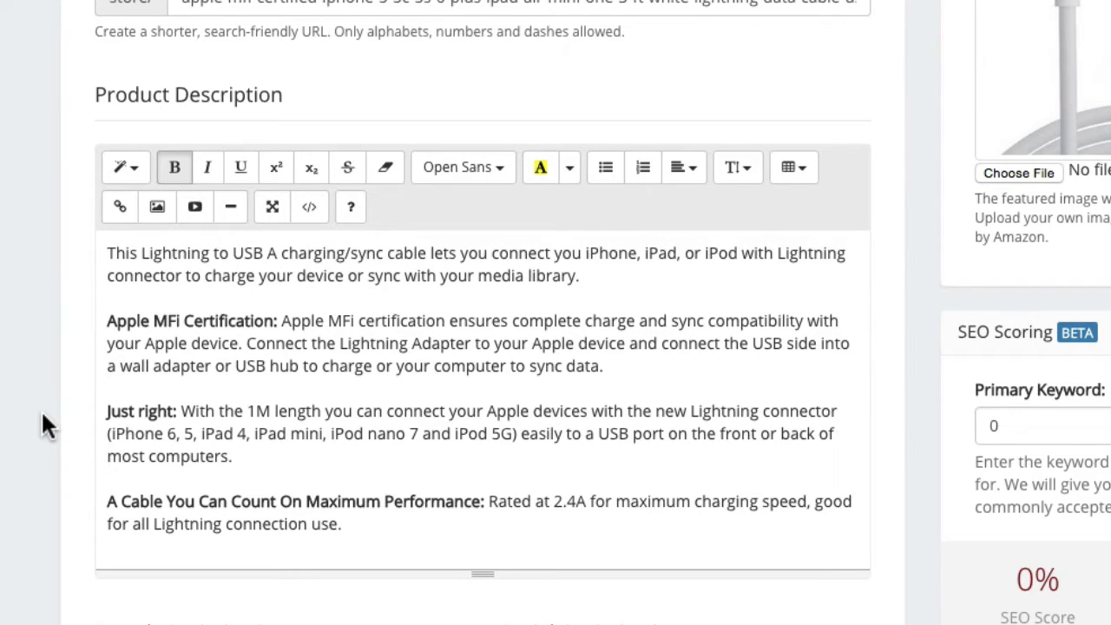
Show the original Amazon version of the product, review its images and attributes, and highlight the whole original description.
scroll(40, 409, "up", 5)
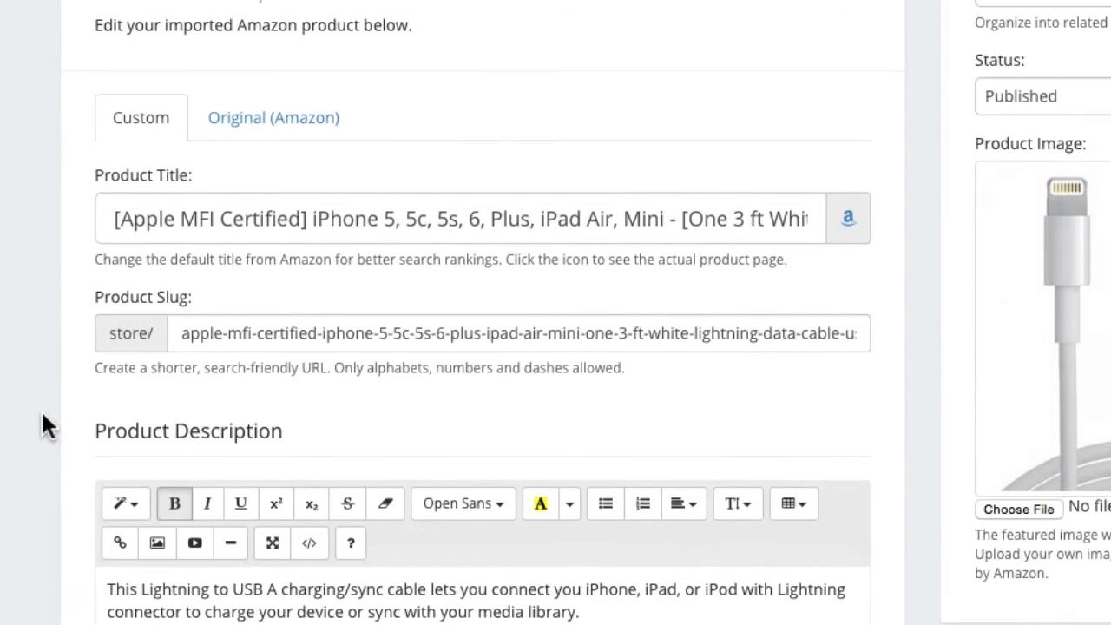
left_click(259, 119)
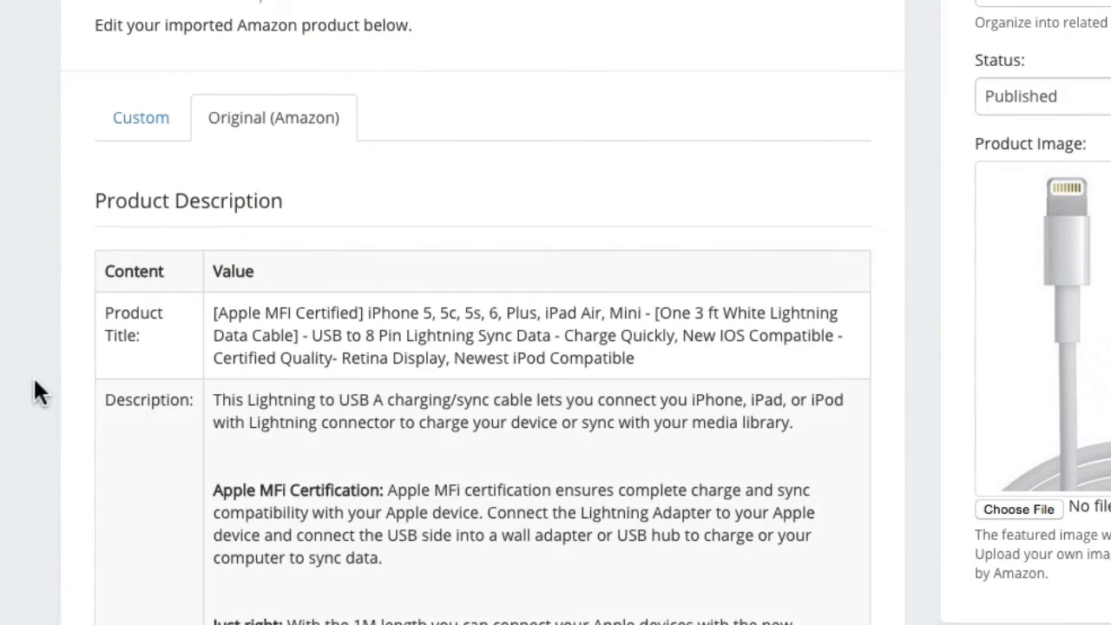
scroll(39, 393, "down", 4)
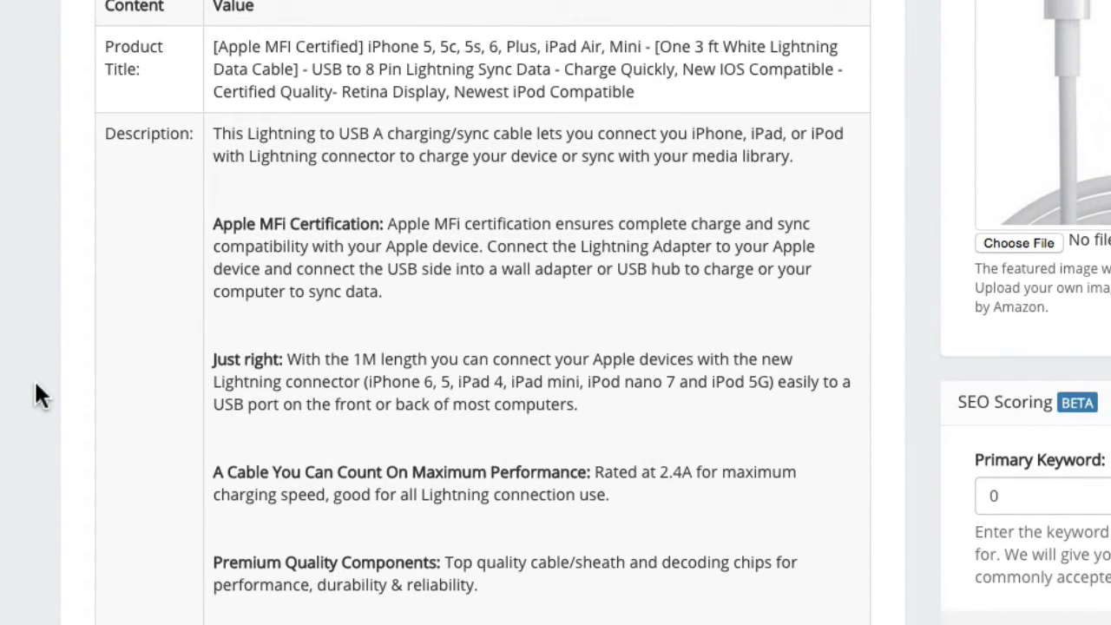
scroll(38, 395, "down", 3)
scroll(38, 395, "down", 4)
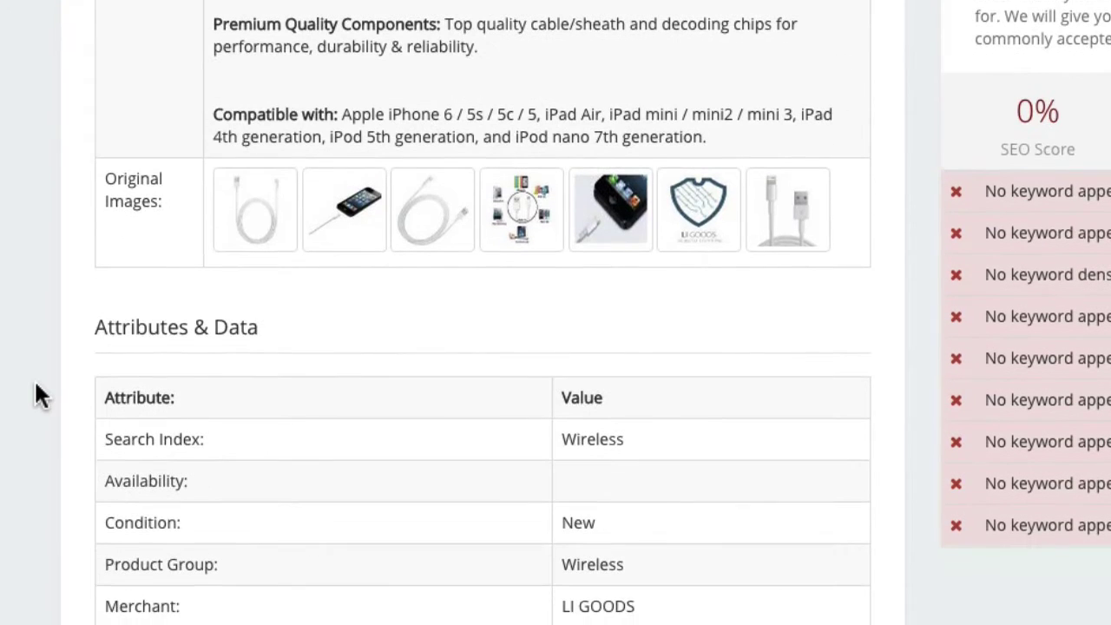
scroll(39, 395, "up", 4)
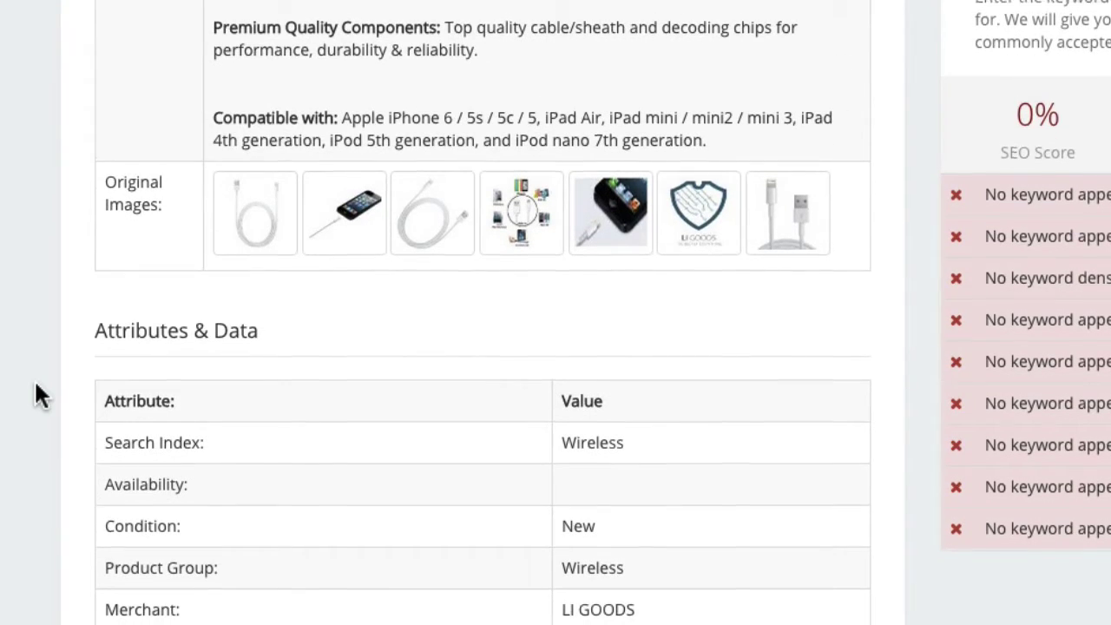
scroll(36, 385, "up", 1)
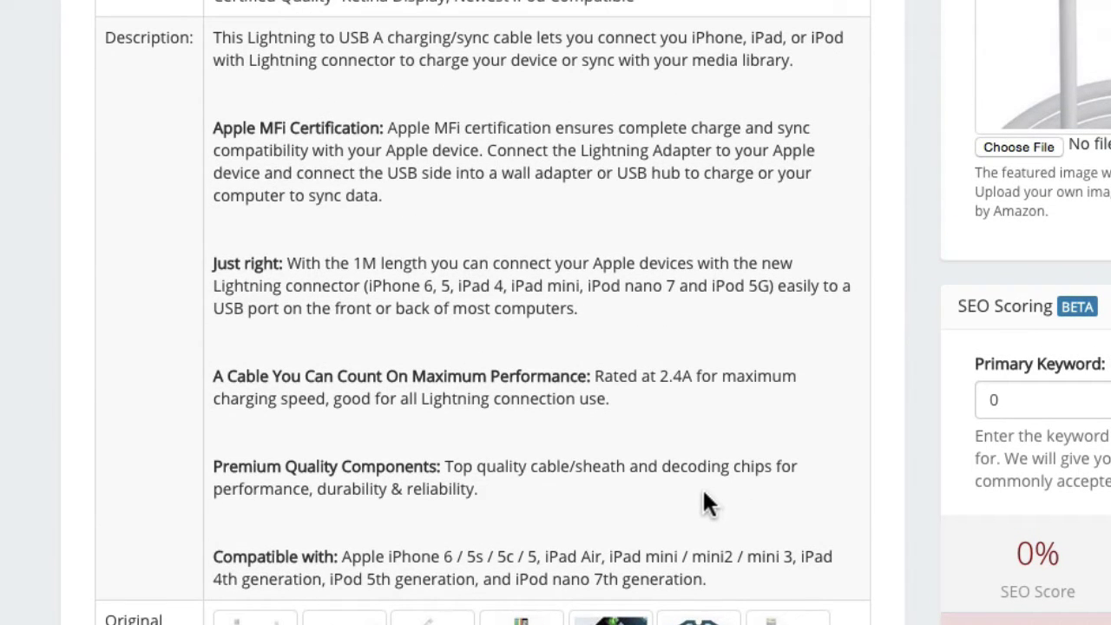
left_click_drag(718, 582, 205, 39)
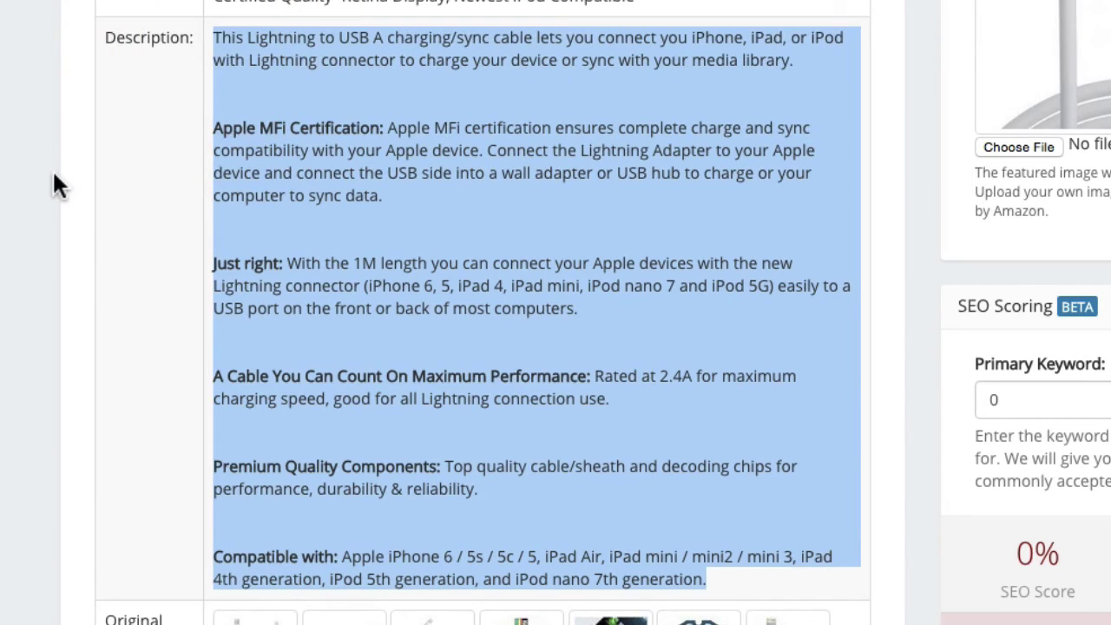
Return to the custom version and delete "[Apple MFI Certified]" from the start of the product title.
scroll(54, 185, "up", 5)
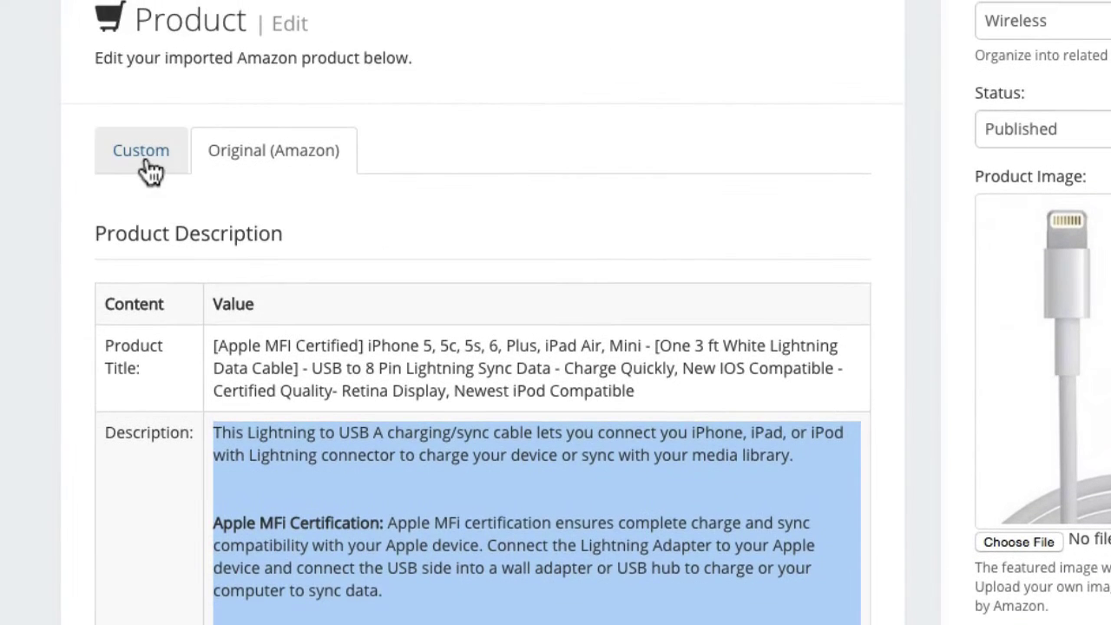
left_click(143, 153)
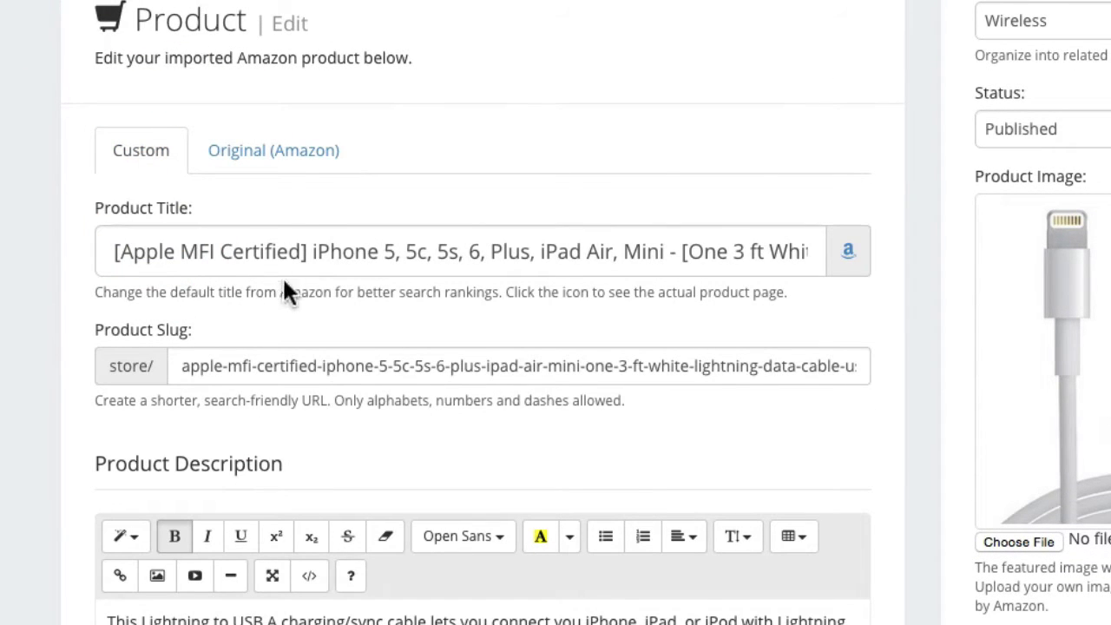
left_click_drag(315, 250, 87, 245)
key("BackSpace")
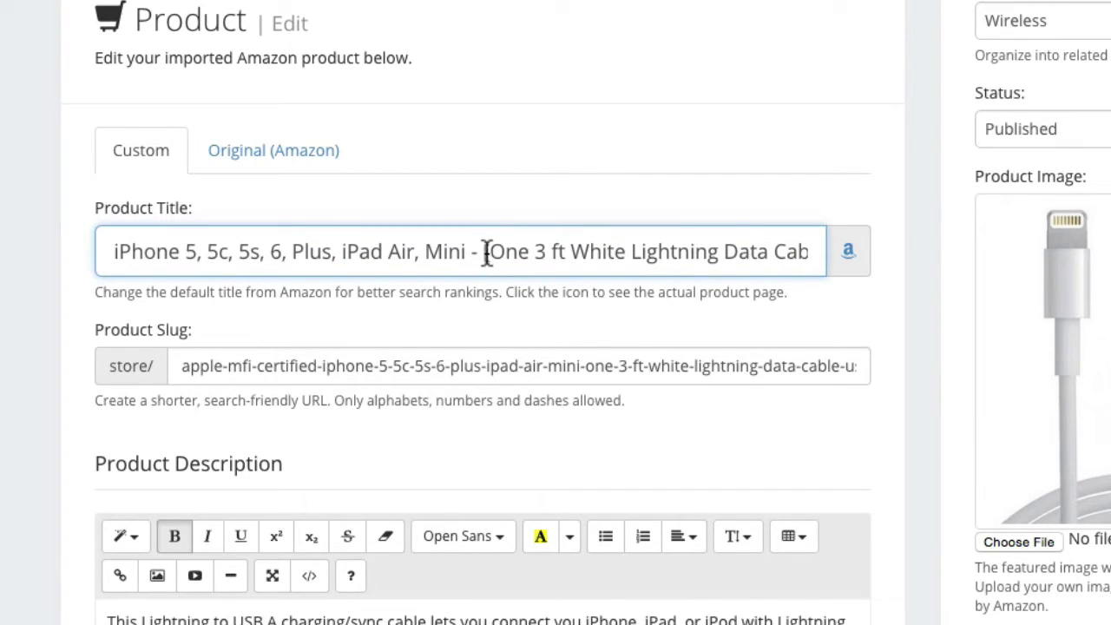
Delete everything after "Mini" from the product title, leaving "iPhone 5, 5c, 5s, 6, Plus, iPad Air, Mini".
left_click_drag(486, 252, 873, 255)
left_click(806, 252)
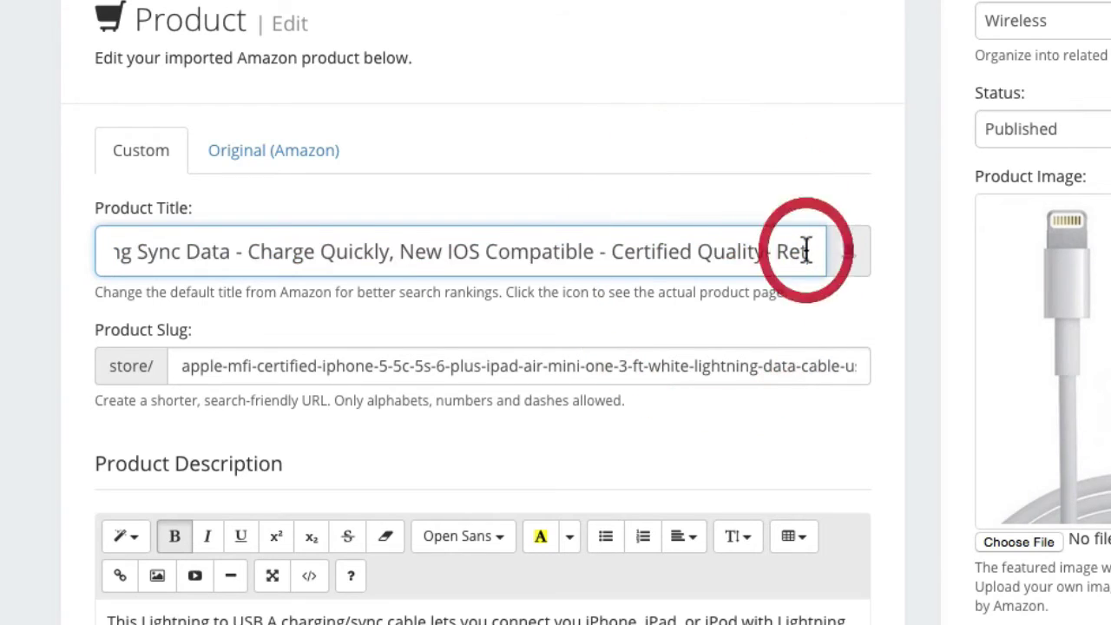
left_click_drag(806, 252, 480, 251)
key("BackSpace")
key("BackSpace")
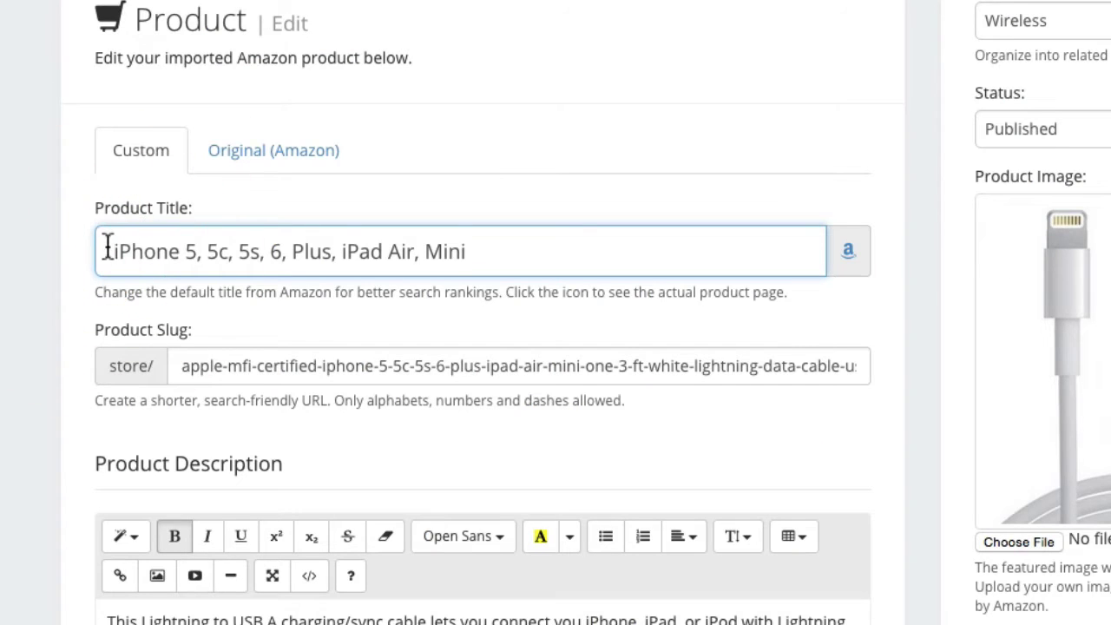
Insert "8 Pin Lightning Data Cable for" at the start of the product title, before "iPhone 5".
left_click(107, 249)
type("8 Pin")
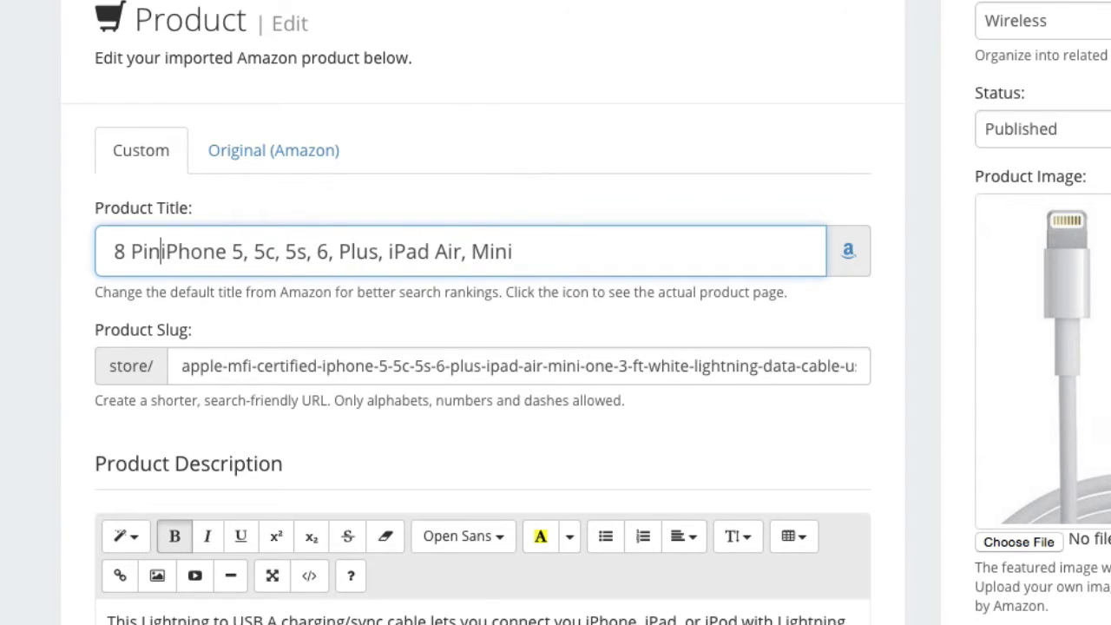
type(" Lightni")
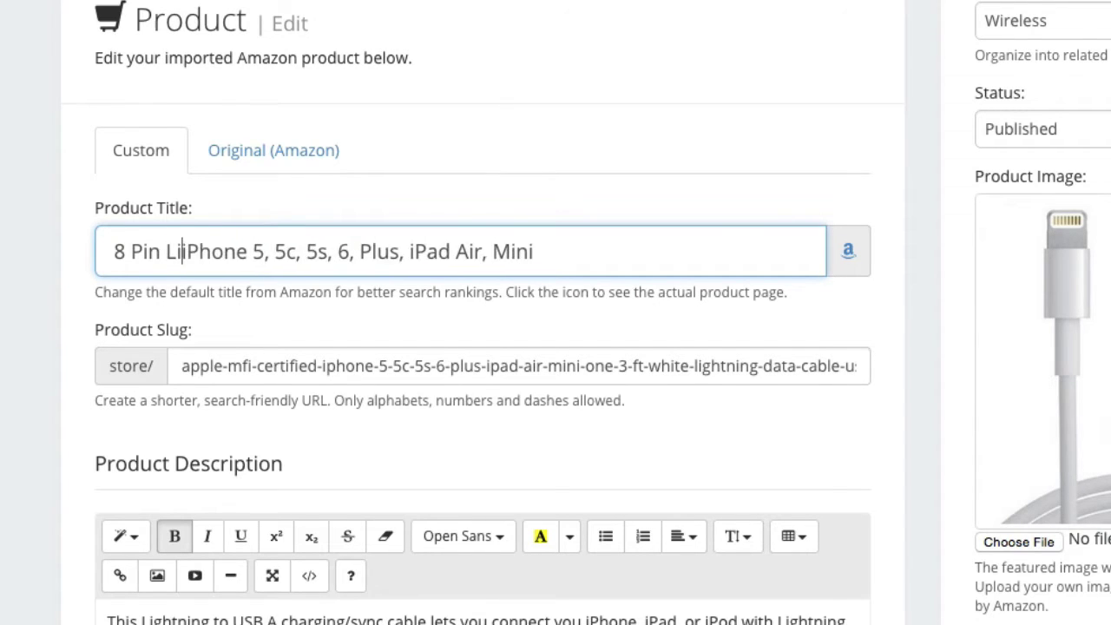
type("ng Data ")
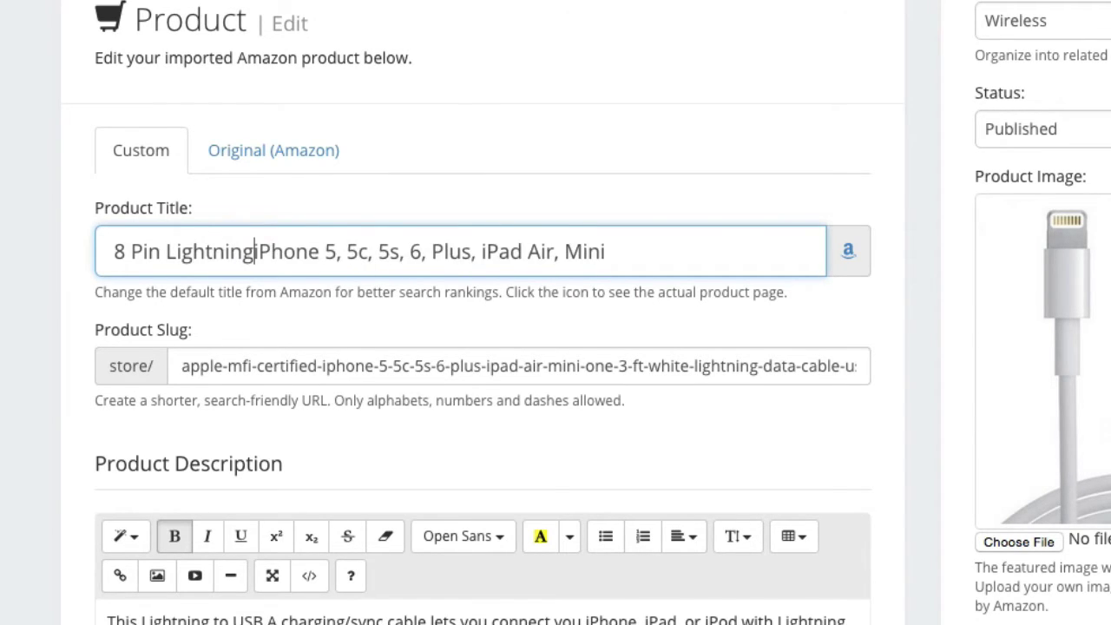
type("Cable for")
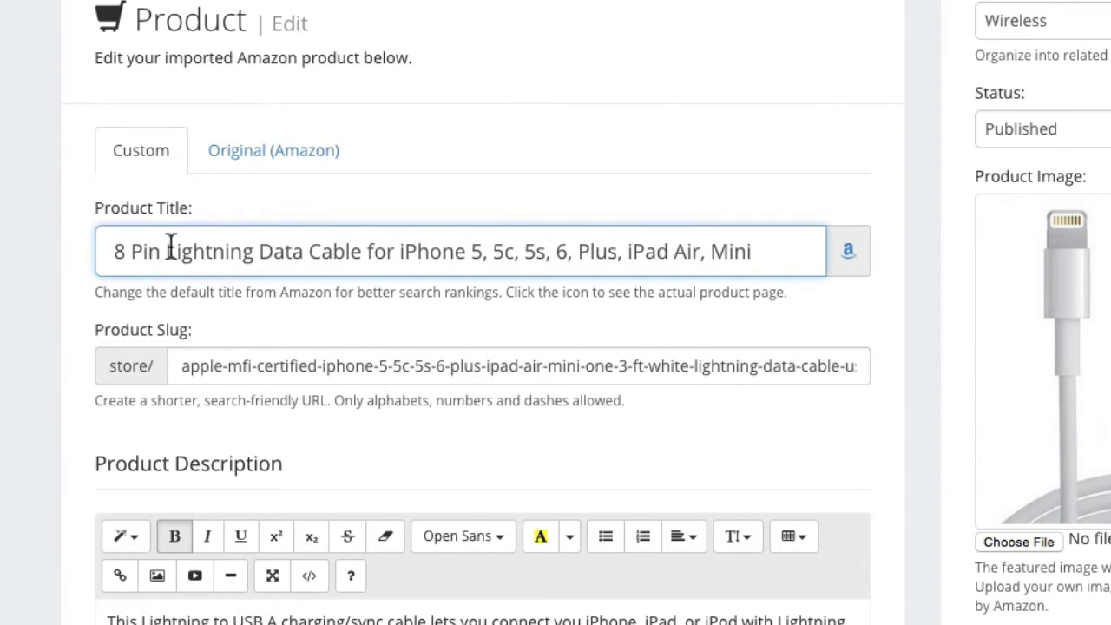
Remove ", 5c, 5s, 6, Plus, iPad Air, Mini" from the product title so that it ends with "iPhone 5".
left_click(471, 250)
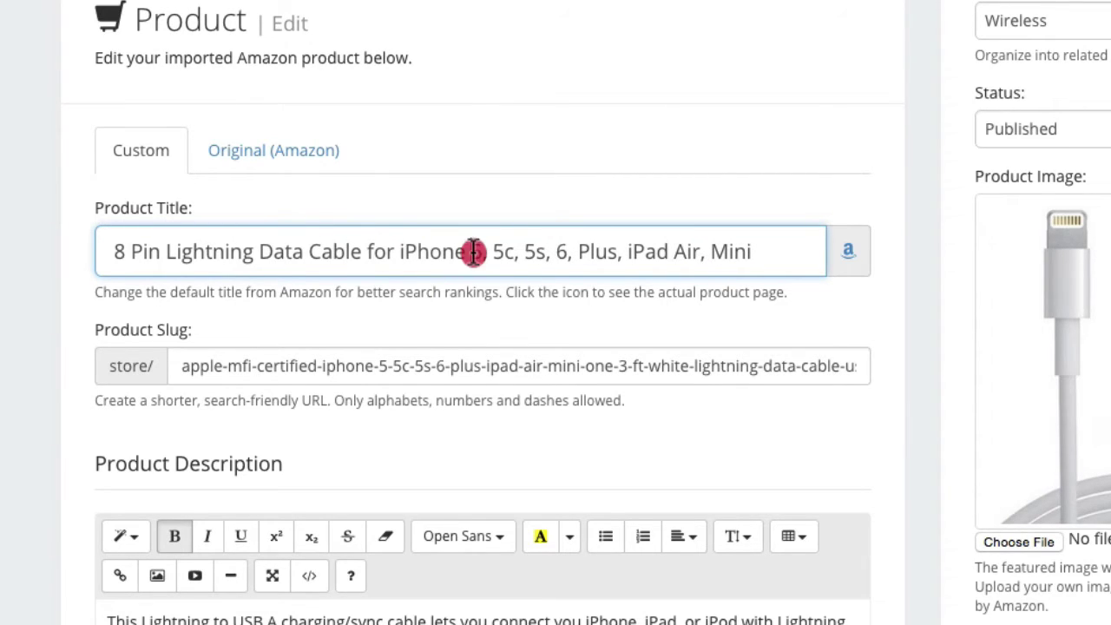
left_click(777, 251)
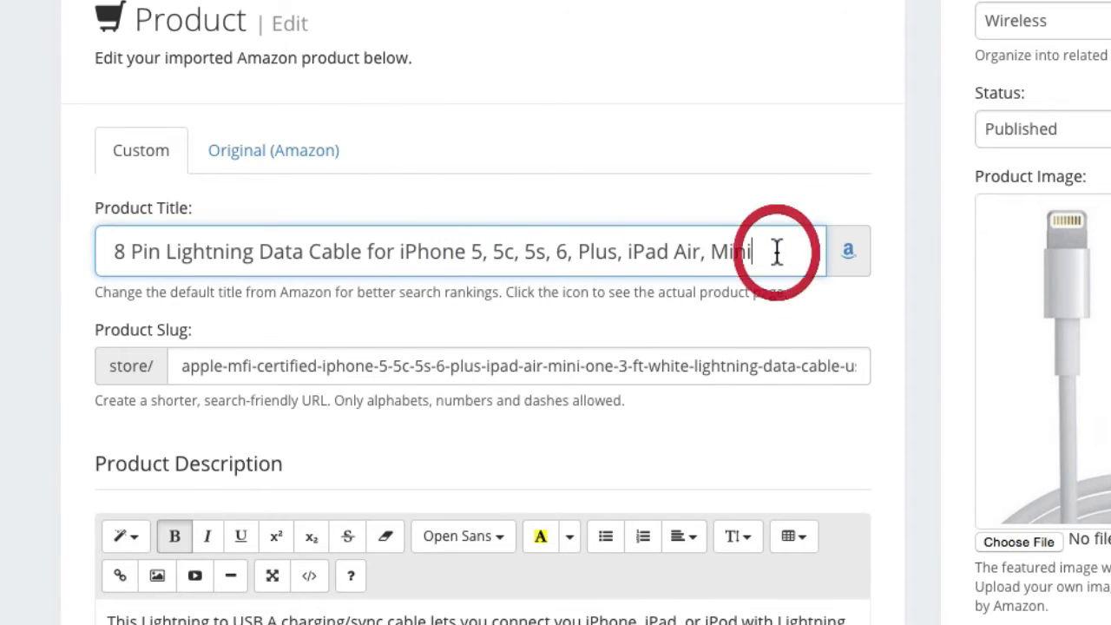
left_click_drag(777, 251, 480, 251)
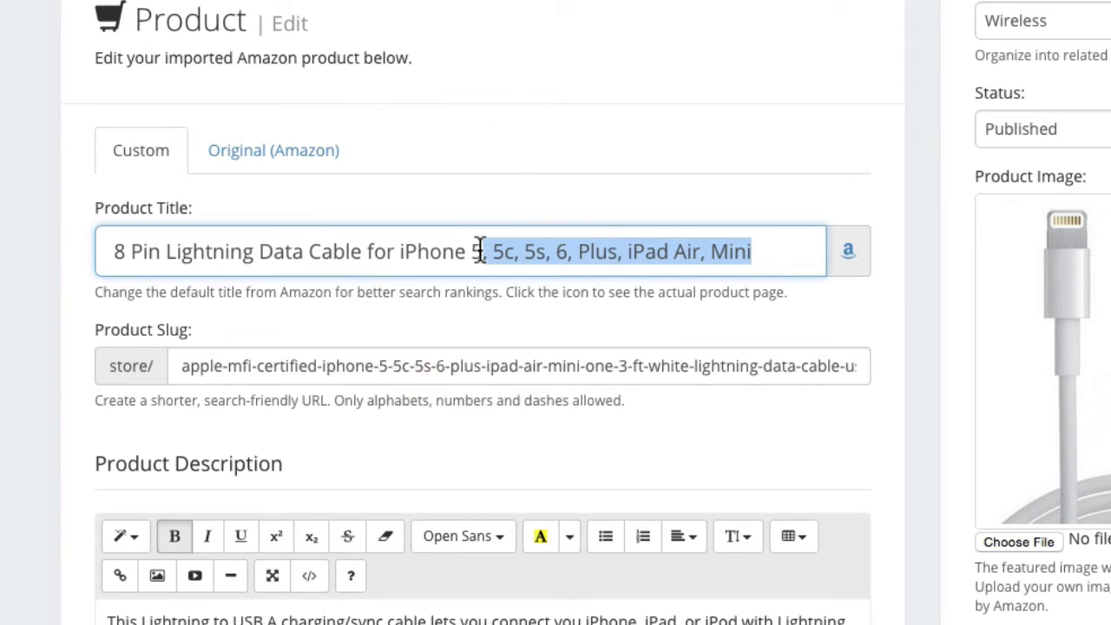
key("BackSpace")
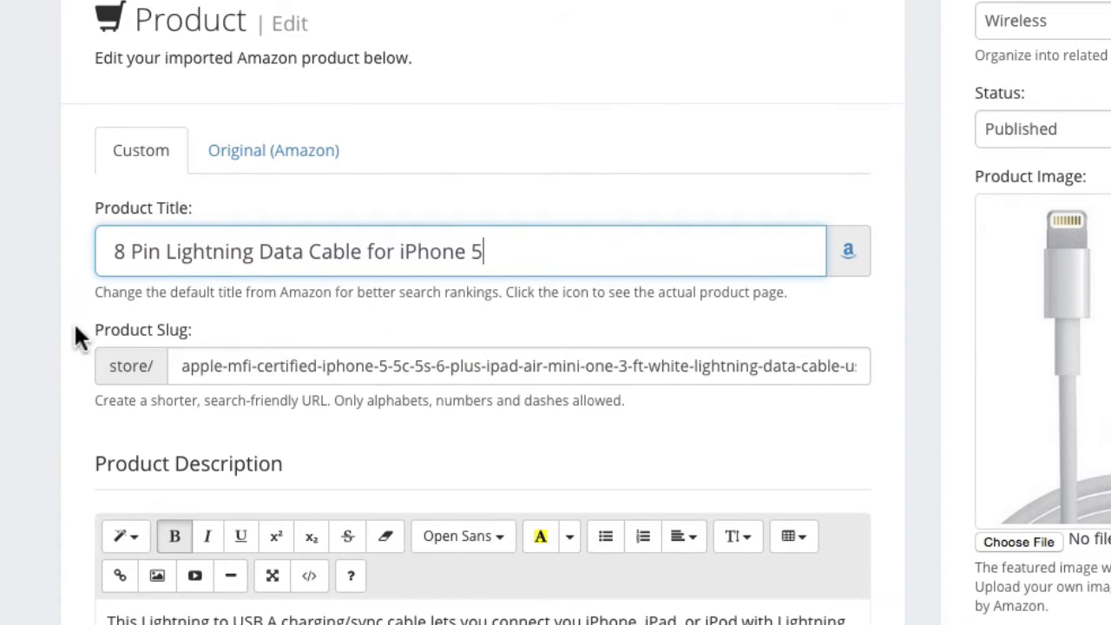
left_click(47, 346)
scroll(47, 346, "down", 2)
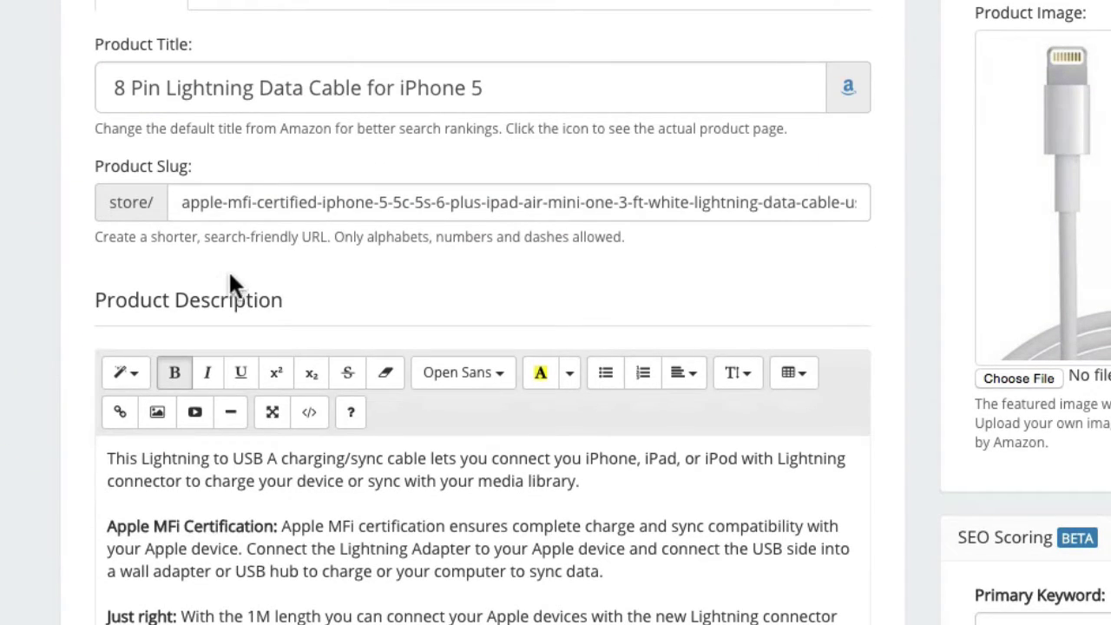
Replace the long product slug with "8-pin-lightning-cable".
double_click(286, 88)
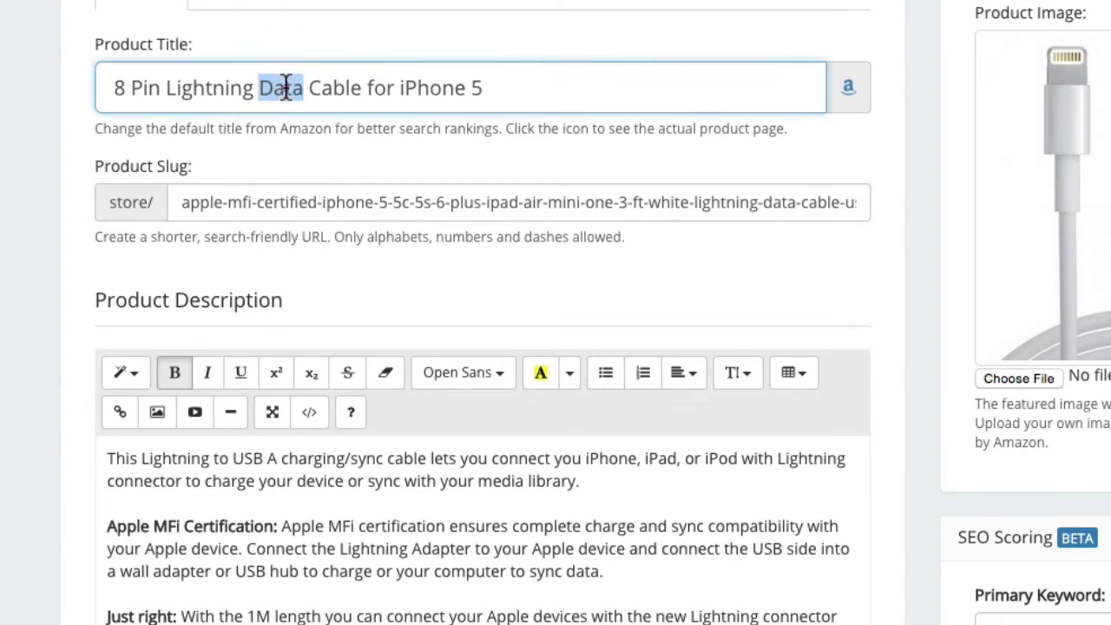
left_click(328, 234)
left_click(191, 204)
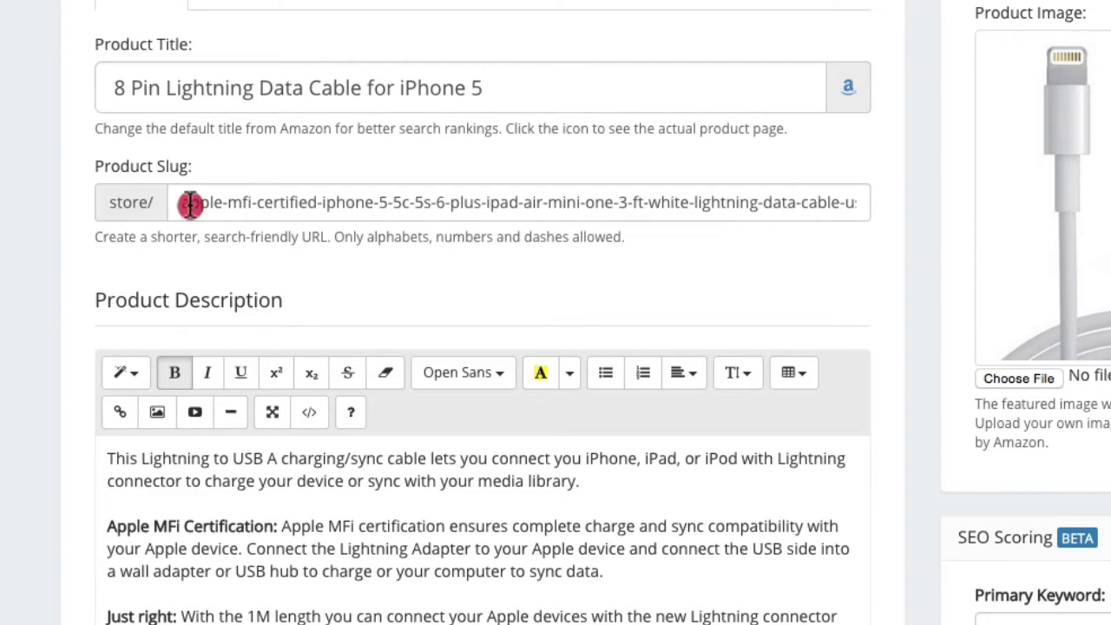
mouse_move(190, 204)
left_mouse_down()
mouse_move(645, 220)
mouse_move(885, 214)
left_mouse_up()
type("a")
key("BackSpace")
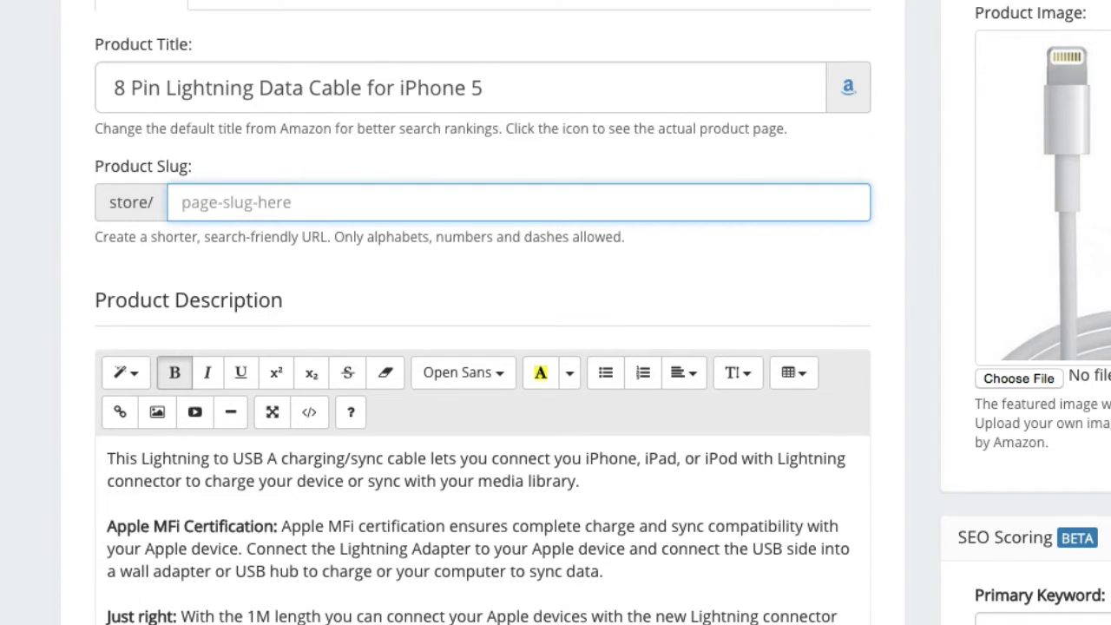
type("8-pi")
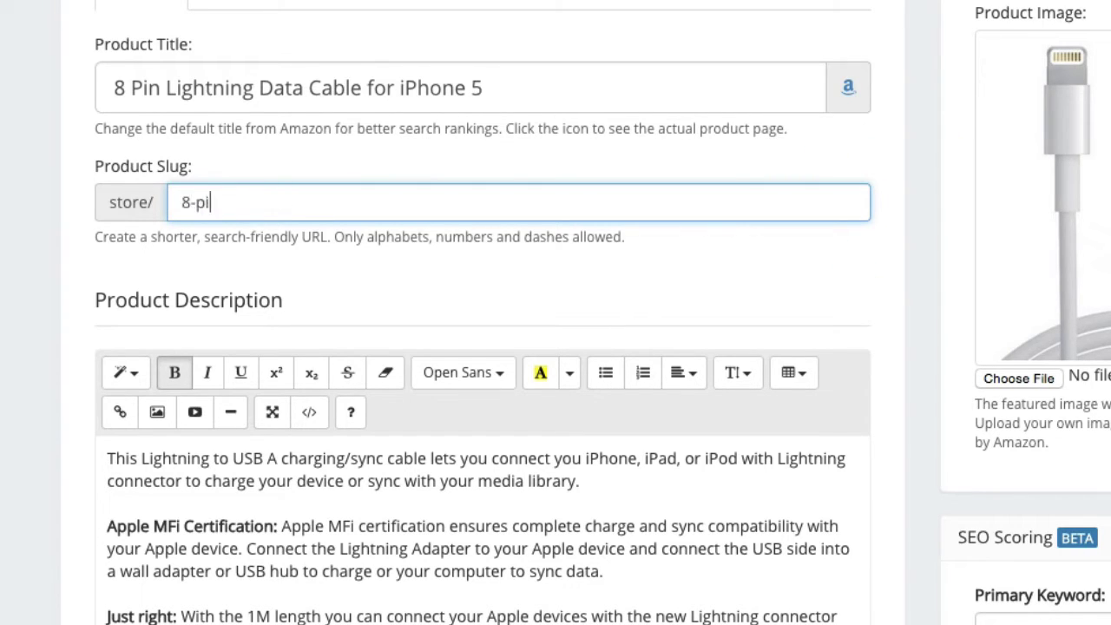
type("n-lightning-data-")
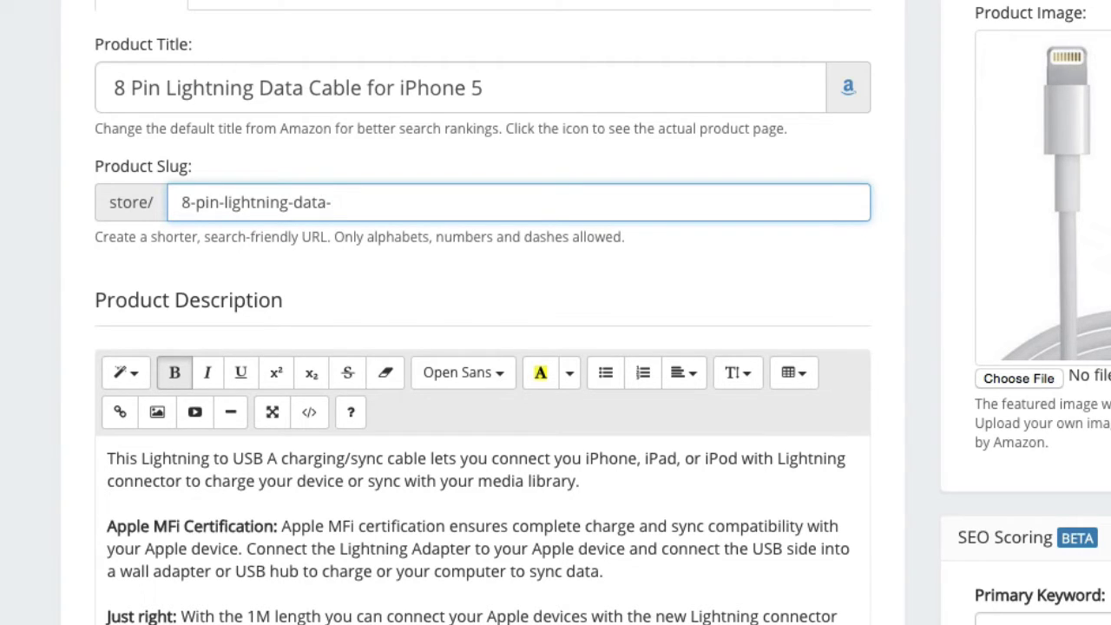
type("cable")
key("BackSpace")
key("BackSpace")
key("BackSpace")
key("BackSpace")
key("BackSpace")
key("BackSpace")
key("BackSpace")
key("BackSpace")
key("BackSpace")
type("cable")
Remove the word "Data" from the product title and highlight the opening phrase "8 Pin Lightning Cable".
left_click(284, 91)
double_click(266, 95)
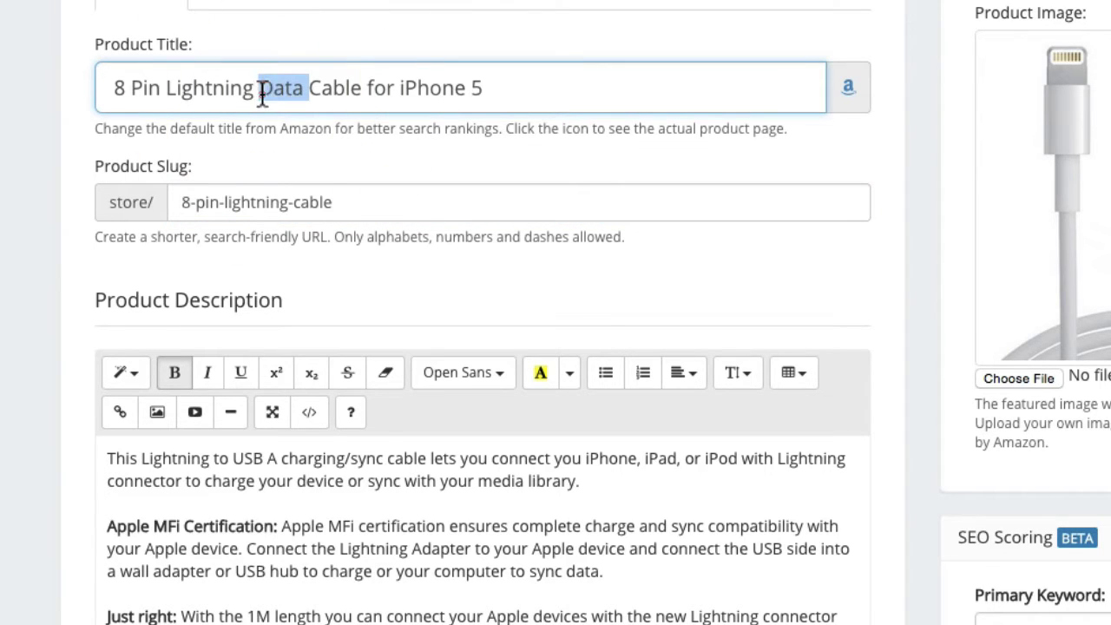
key("BackSpace")
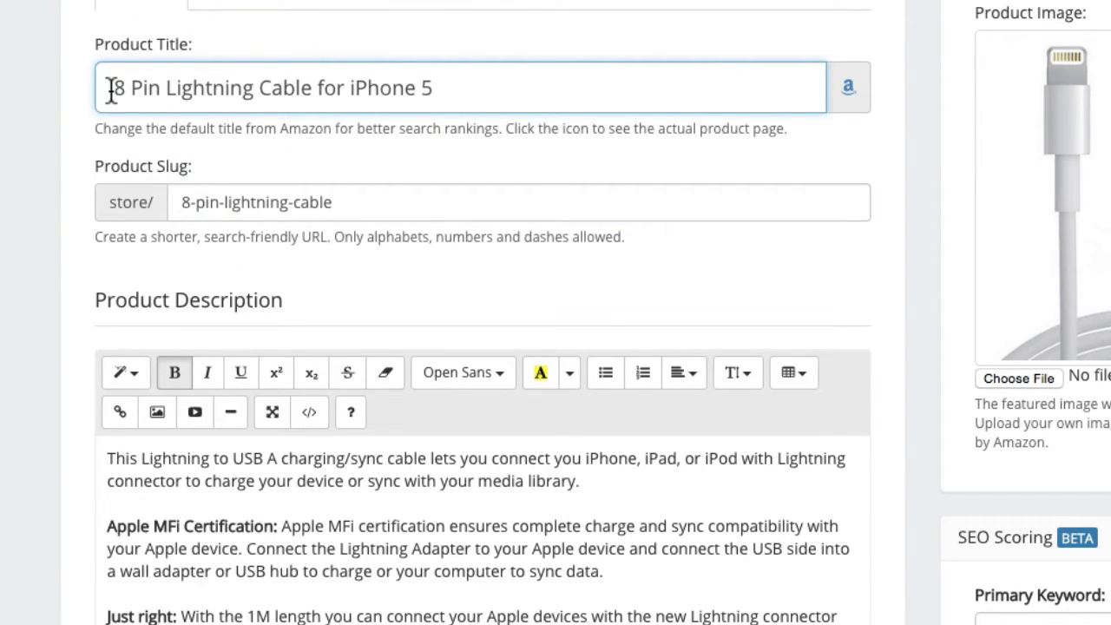
left_click_drag(109, 88, 305, 87)
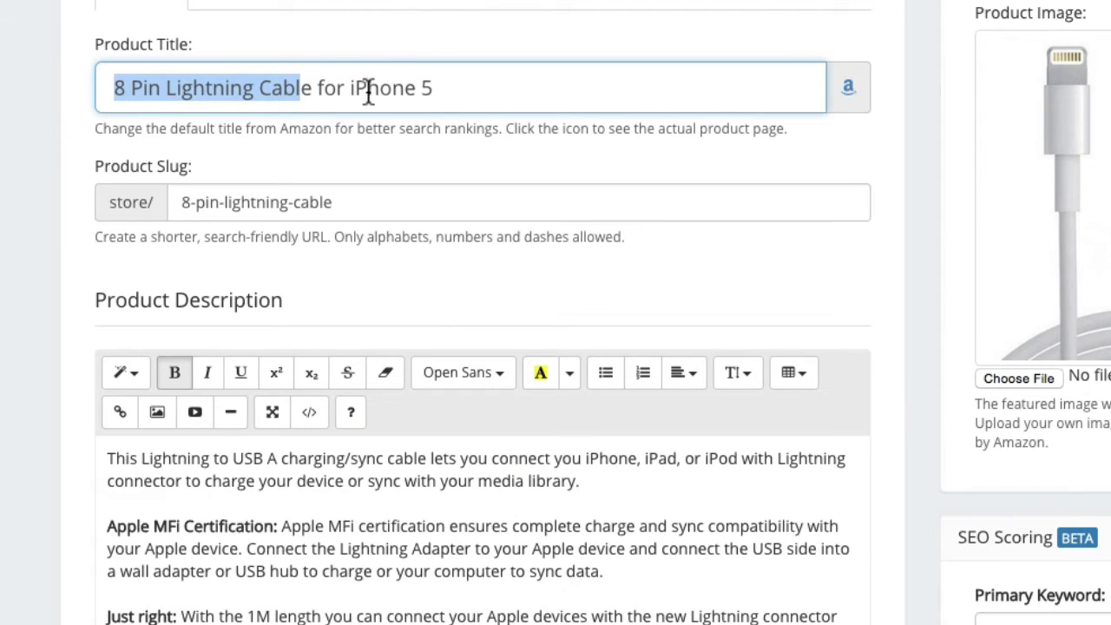
left_click(315, 87, "shift")
left_click(312, 88)
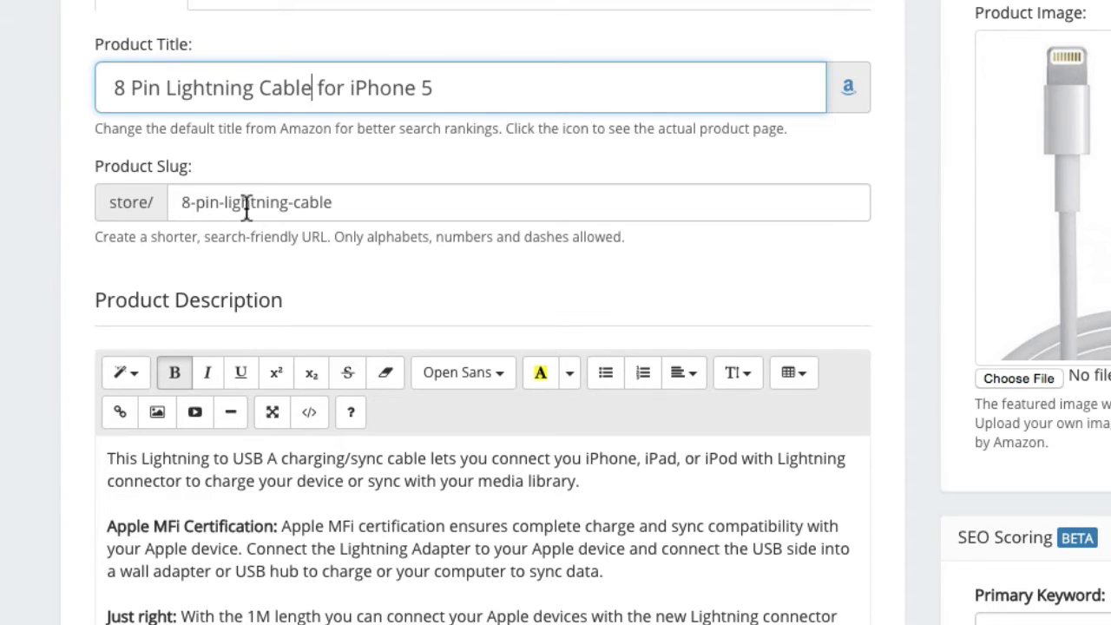
Set the primary keyword for SEO scoring to "8 pin lightning cable" and save the product changes.
scroll(2, 365, "down", 3)
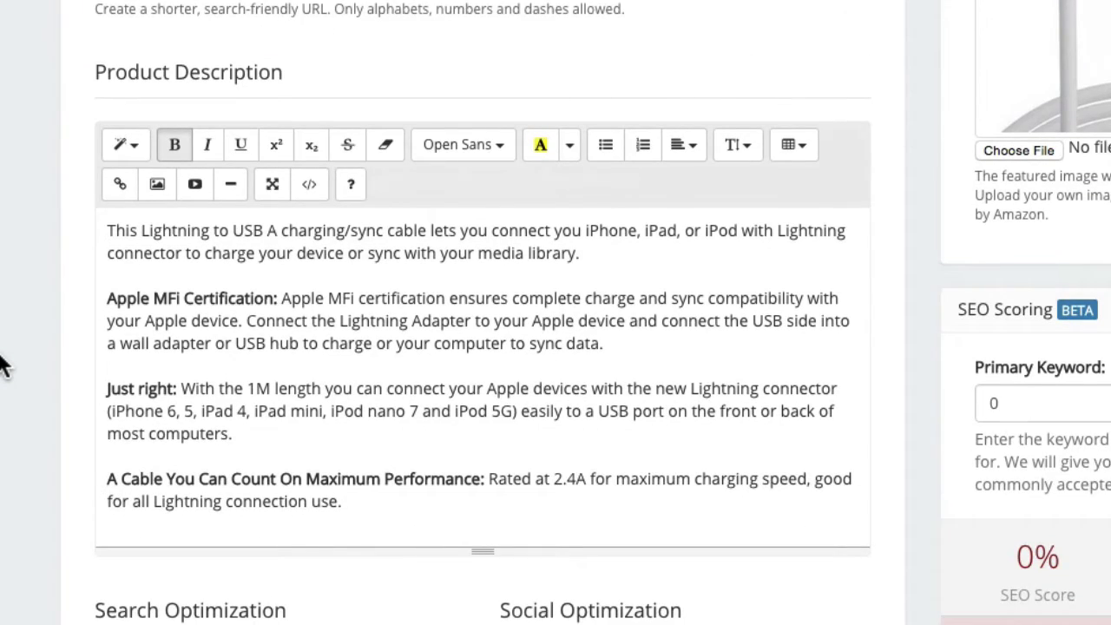
scroll(555, 312, "up", 5)
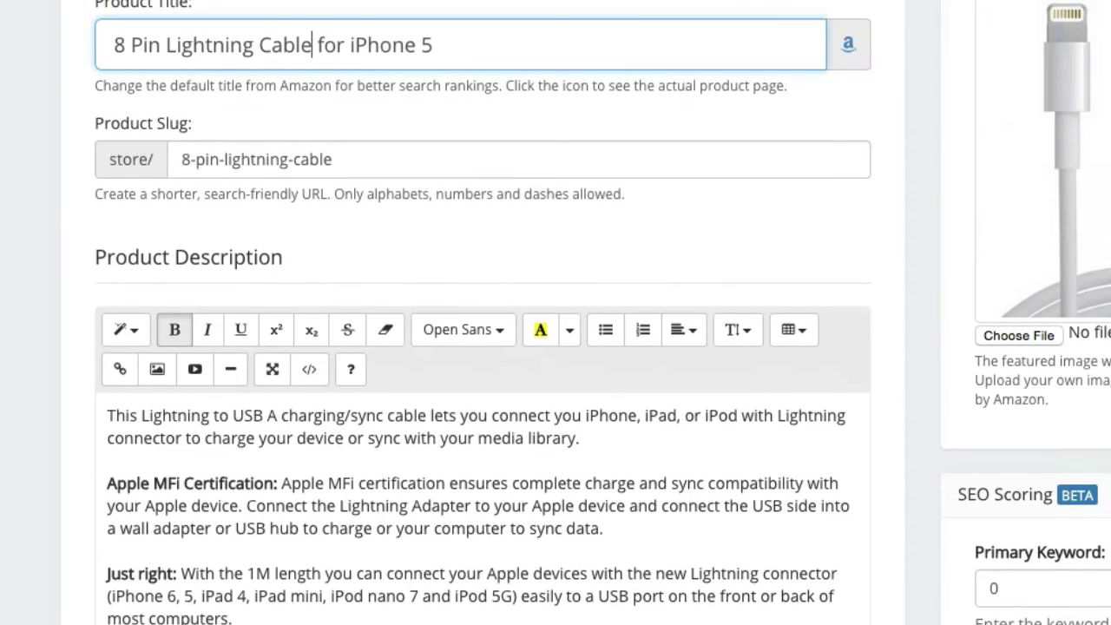
scroll(555, 313, "down", 1)
scroll(781, 293, "down", 6)
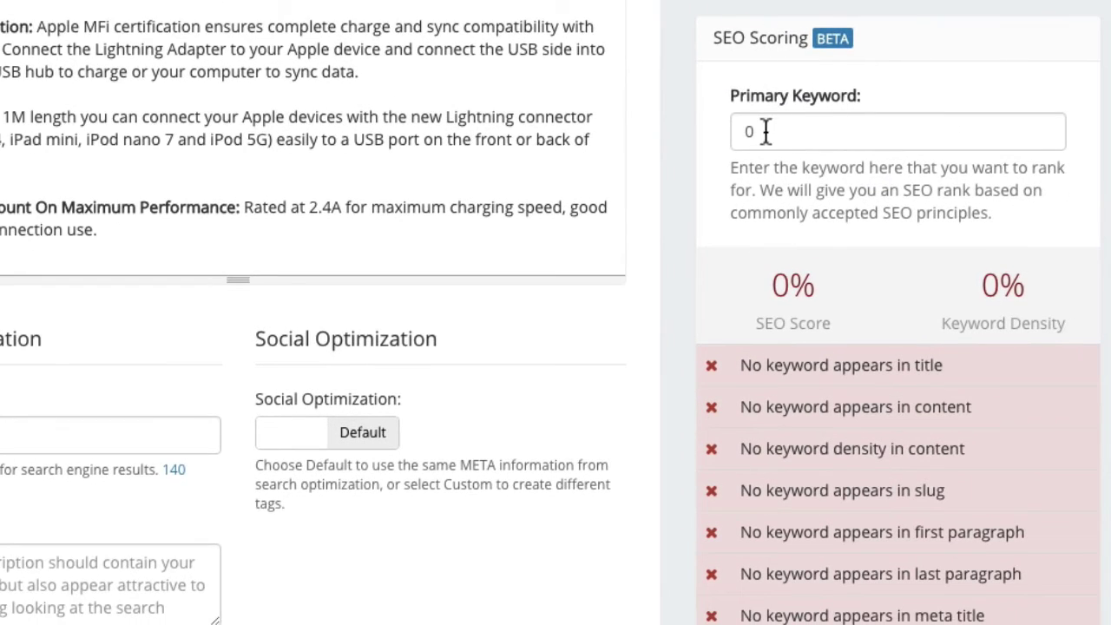
left_click(765, 131)
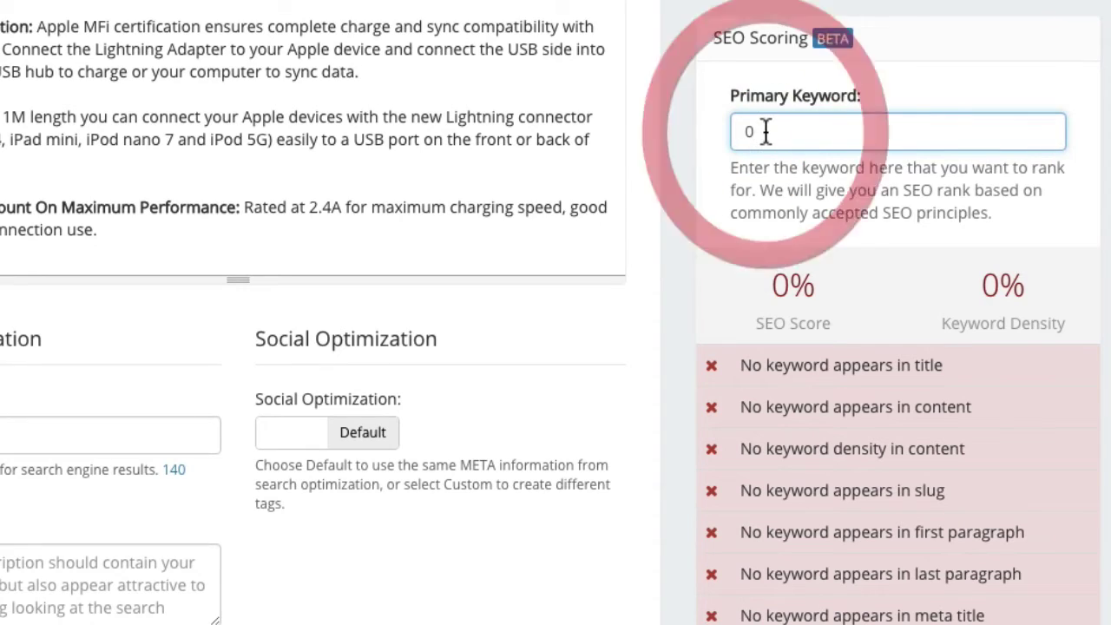
key("BackSpace")
type("8 ")
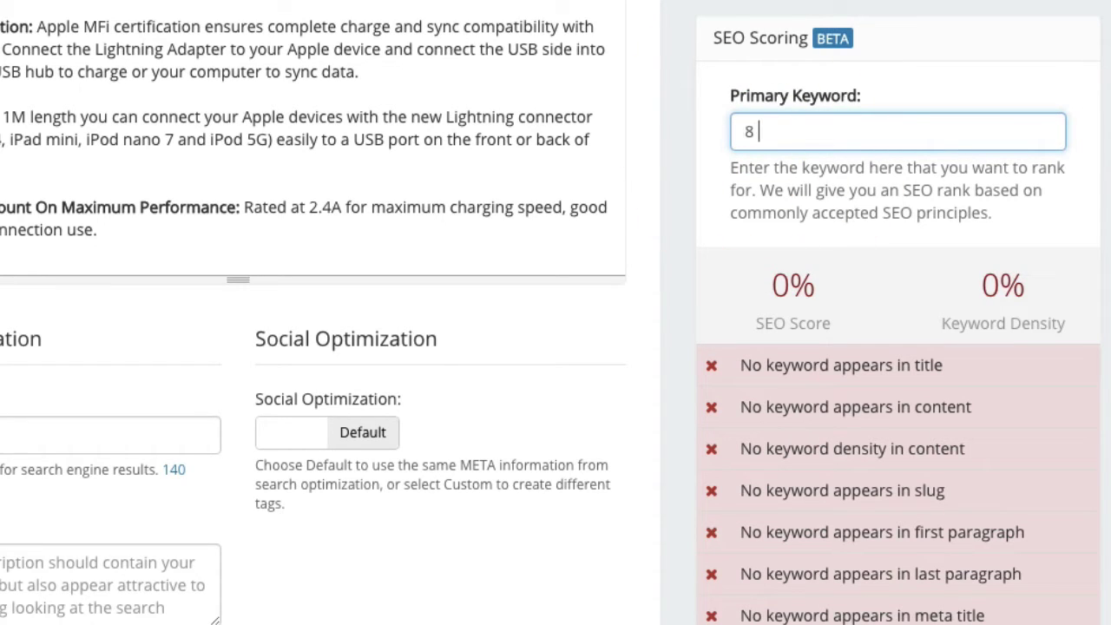
type("pin lightning cable")
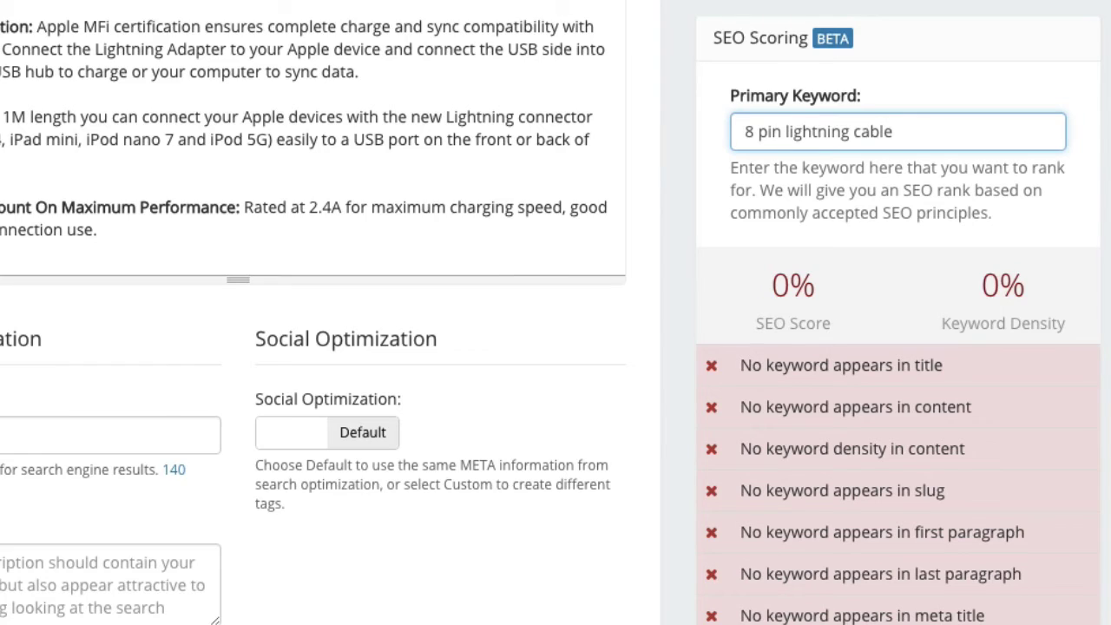
scroll(555, 347, "down", 3)
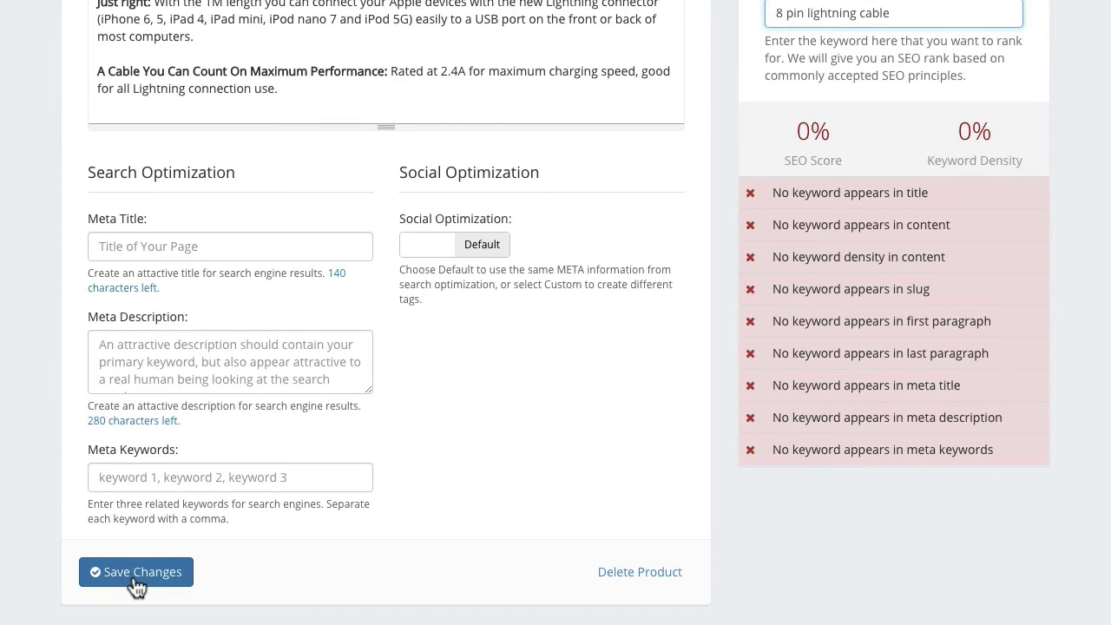
left_click(136, 573)
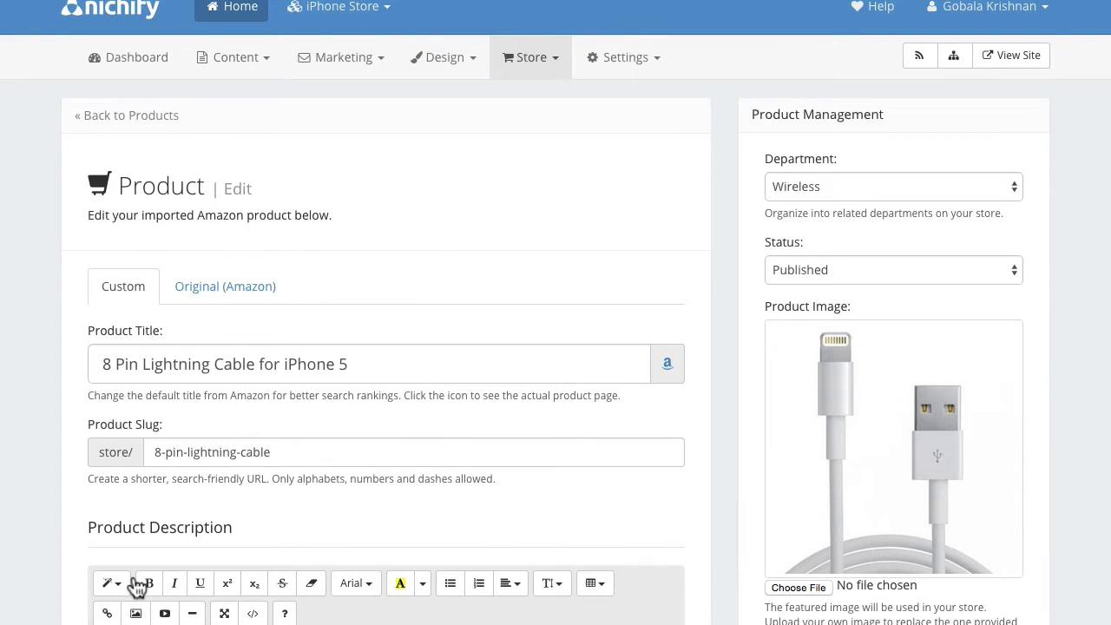
Review the updated SEO score, keyword density and keyword checklist of the saved product.
scroll(7, 497, "down", 5)
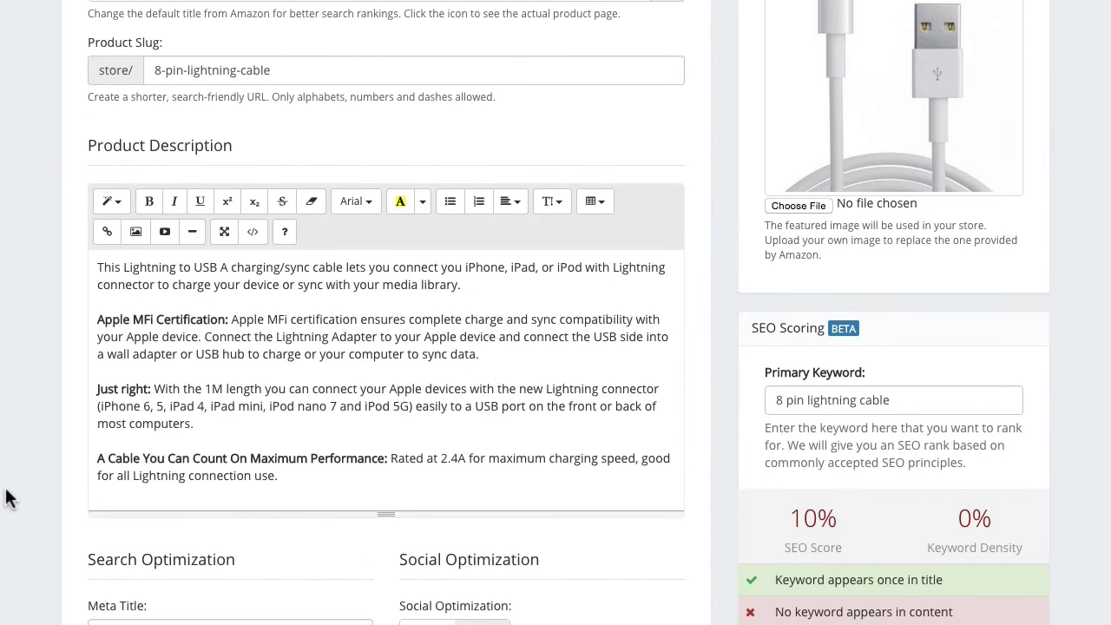
scroll(7, 497, "down", 3)
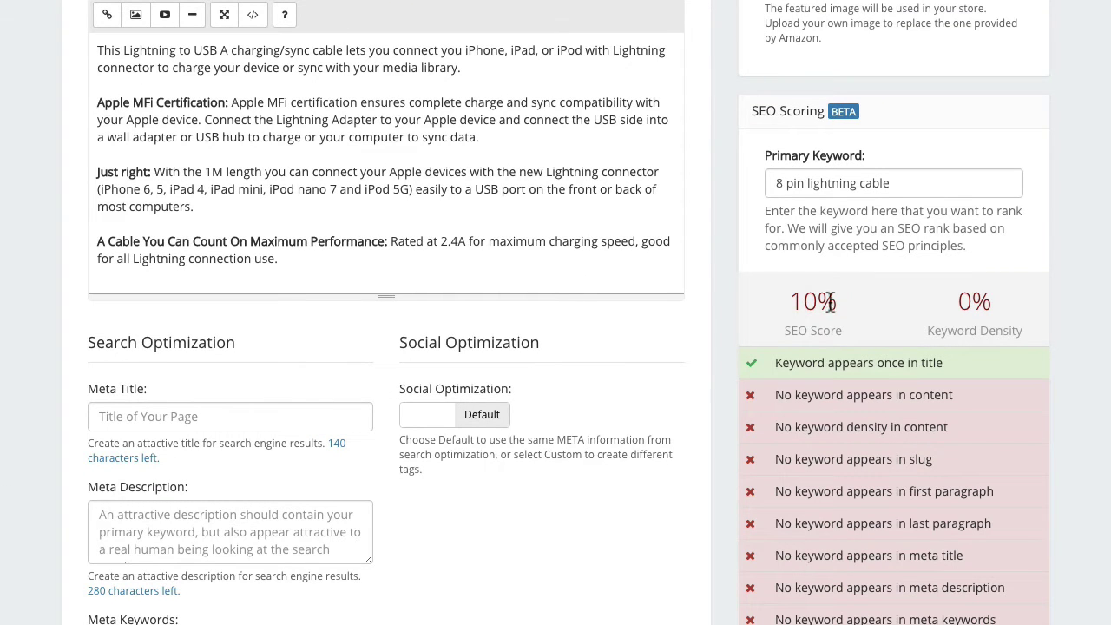
left_click(795, 302)
left_click_drag(795, 302, 831, 302)
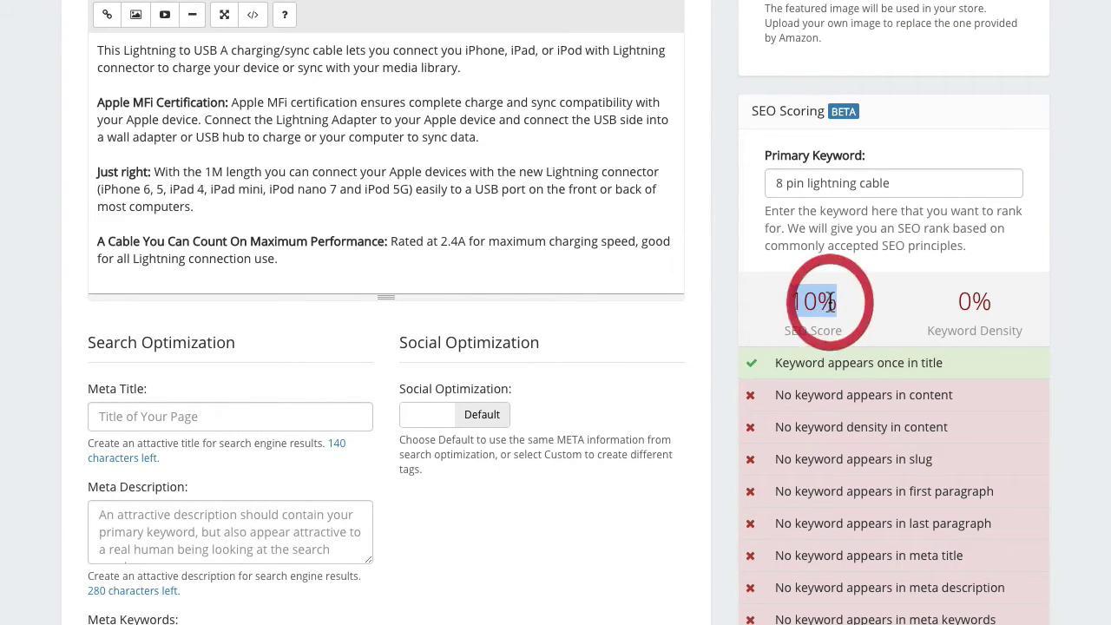
left_click(964, 303)
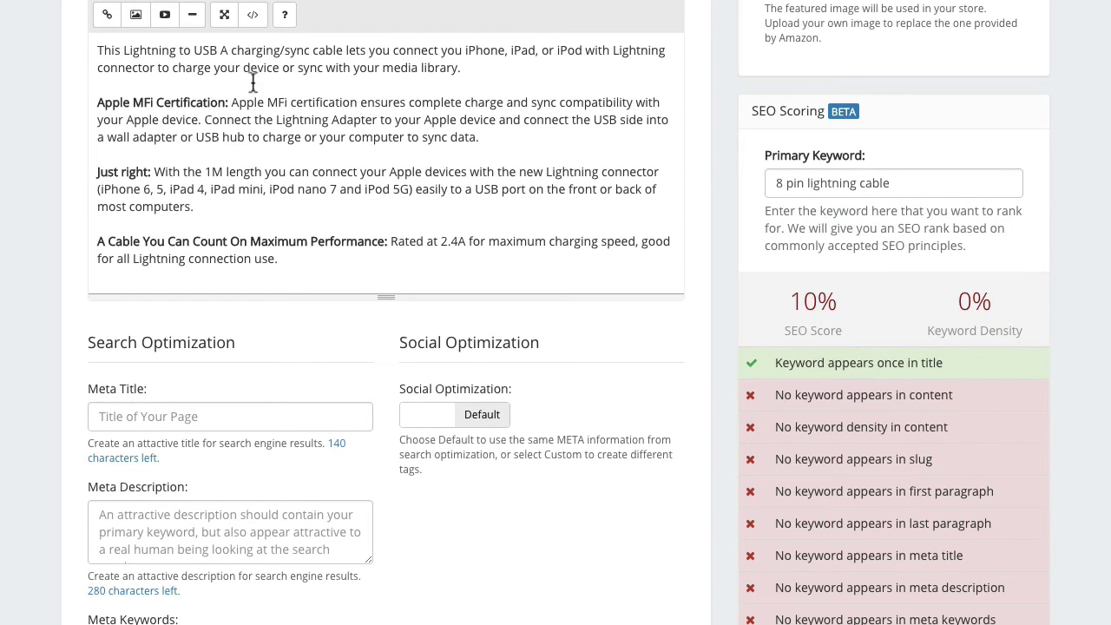
Replace the word "Lightning" at the start of the product description with the primary keyword "8 pin lightning cable".
scroll(78, 104, "up", 2)
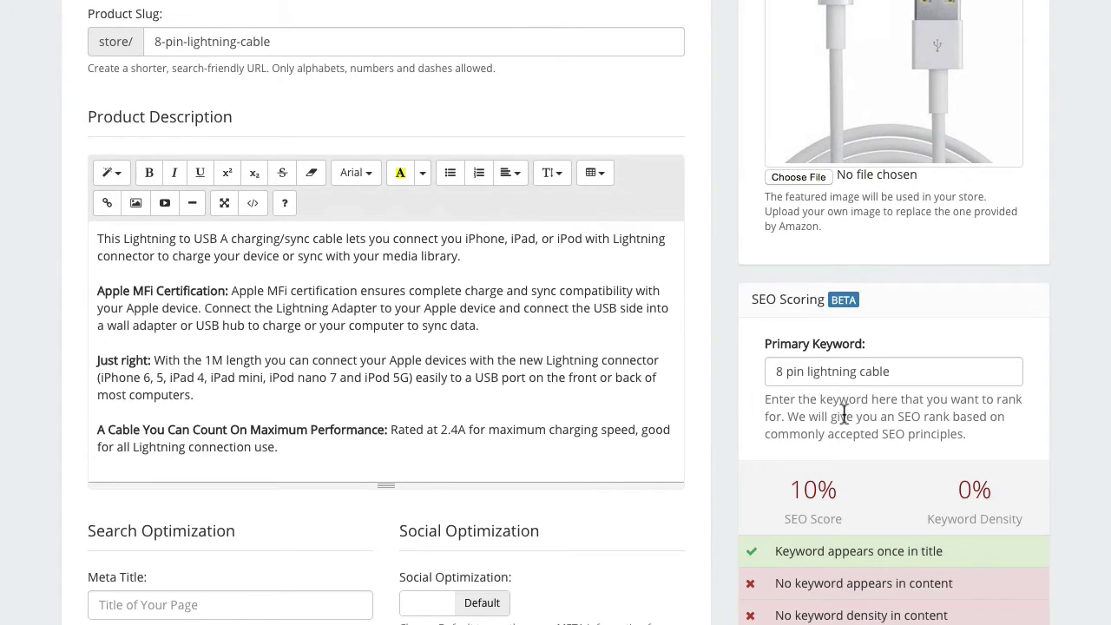
left_click(869, 372)
left_click_drag(869, 371, 769, 371)
key("ctrl+c")
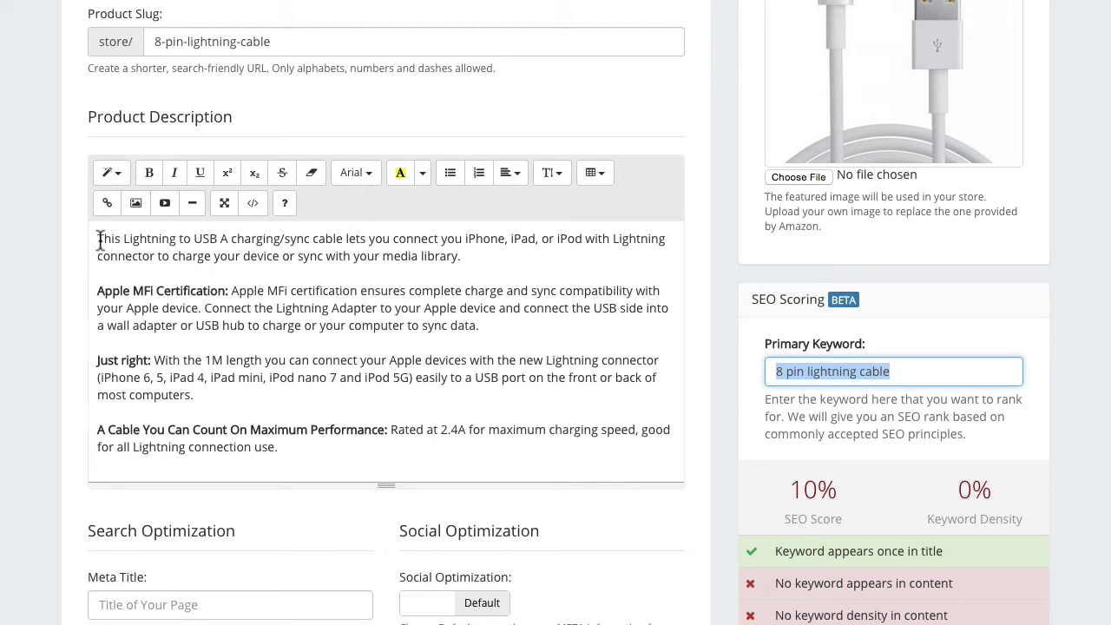
double_click(130, 239)
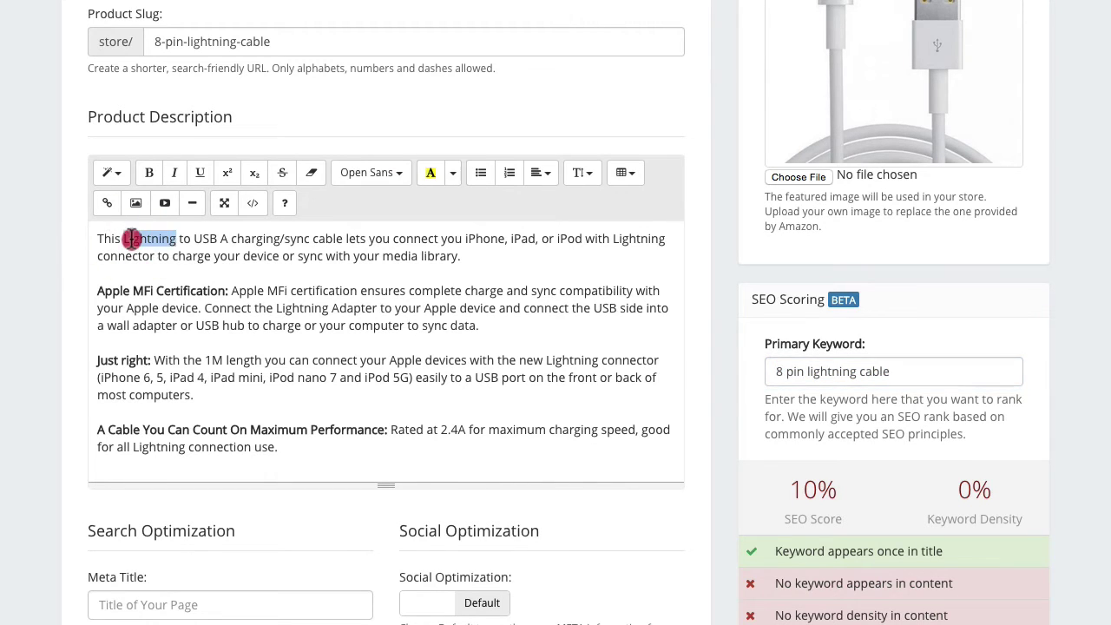
key("ctrl+v")
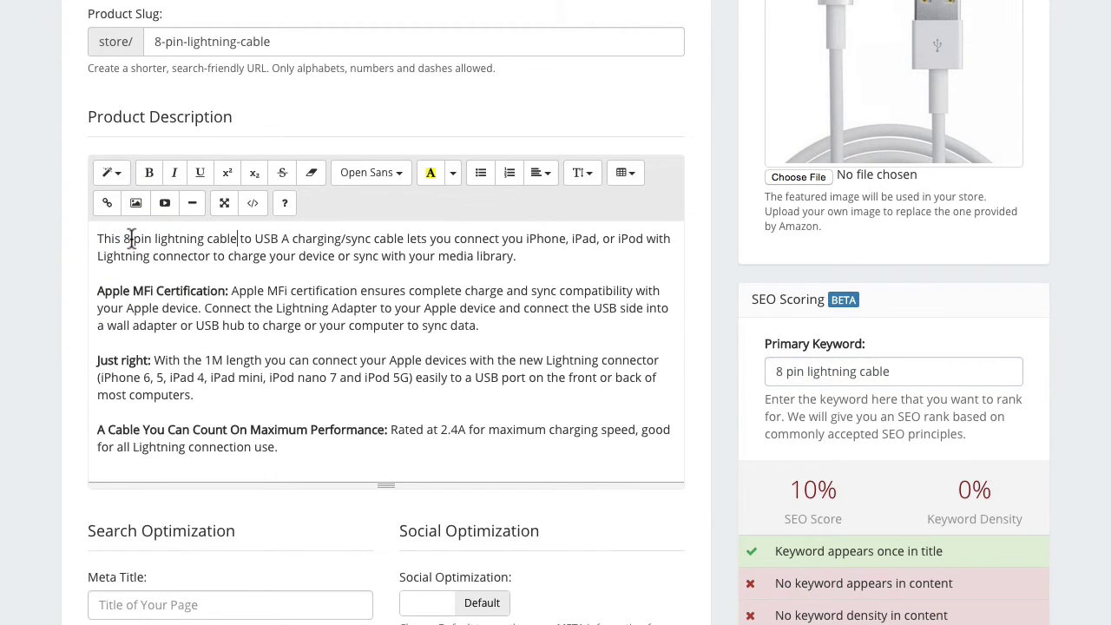
Delete "to USB A charging/sync cable" from the description's first sentence and save the product changes.
left_click(241, 241)
left_click_drag(241, 241, 406, 242)
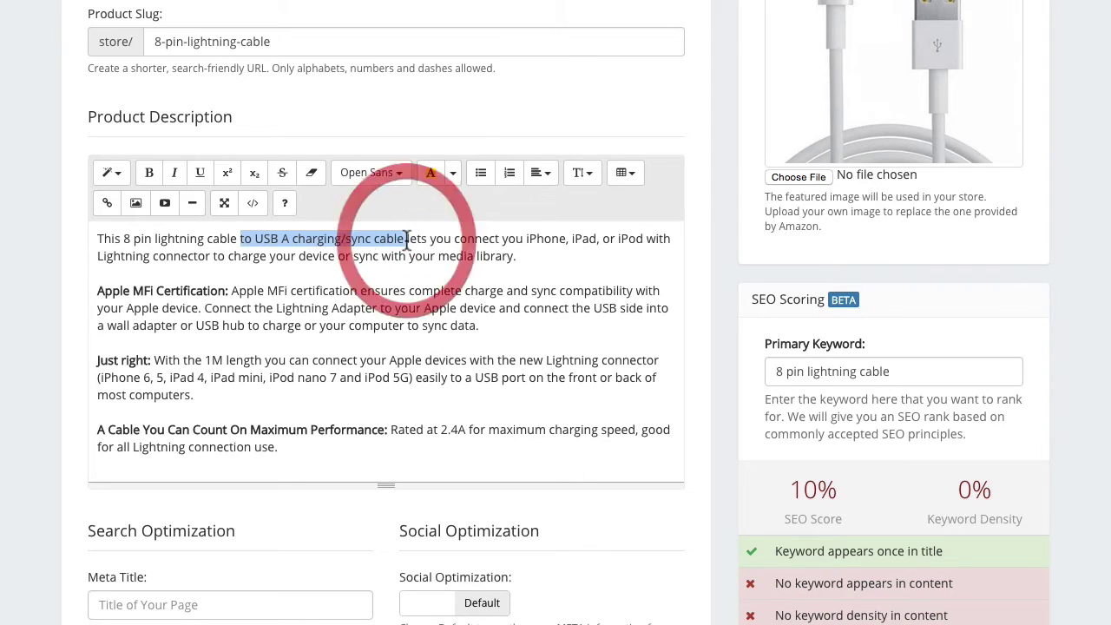
key("BackSpace")
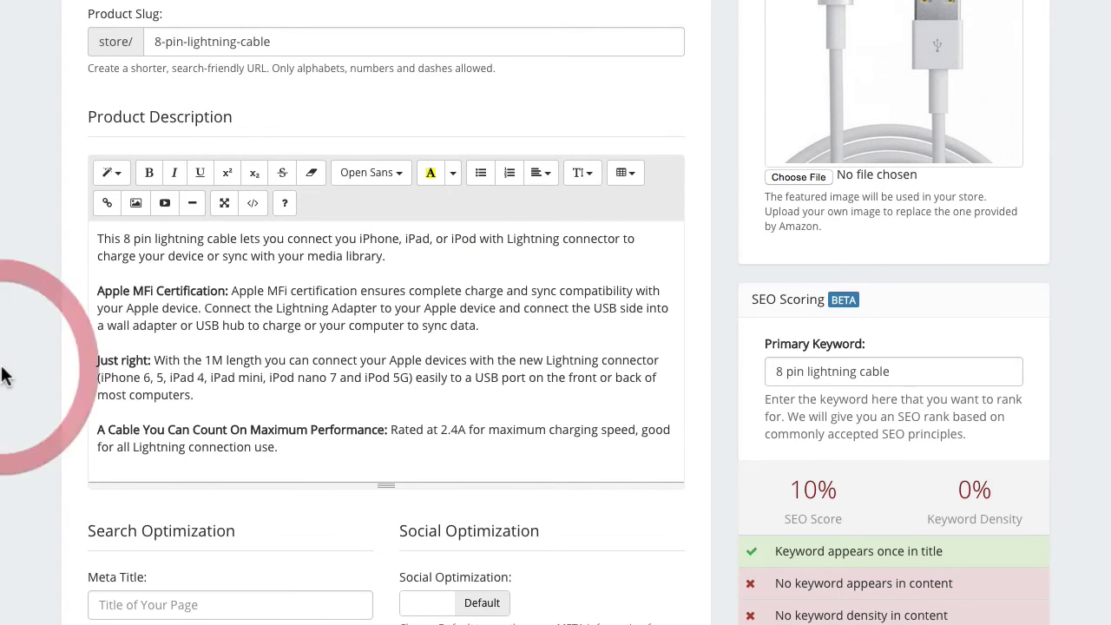
scroll(4, 372, "down", 5)
left_click(129, 574)
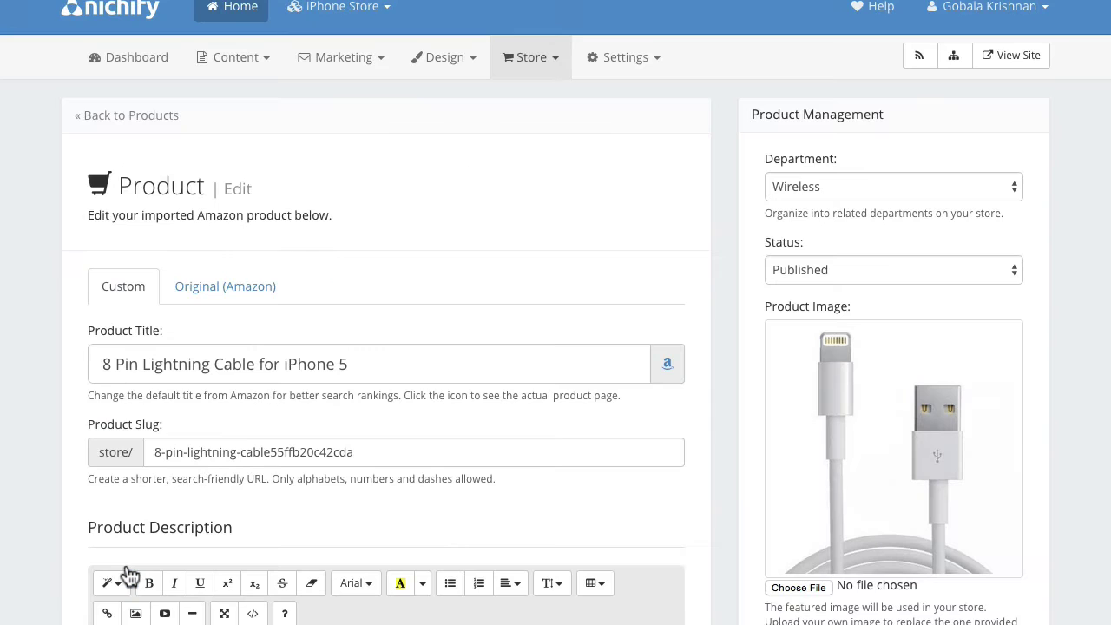
Review the recalculated SEO score and checklist, checking the slug, keyword density and keyword-in-content items.
scroll(1092, 509, "down", 5)
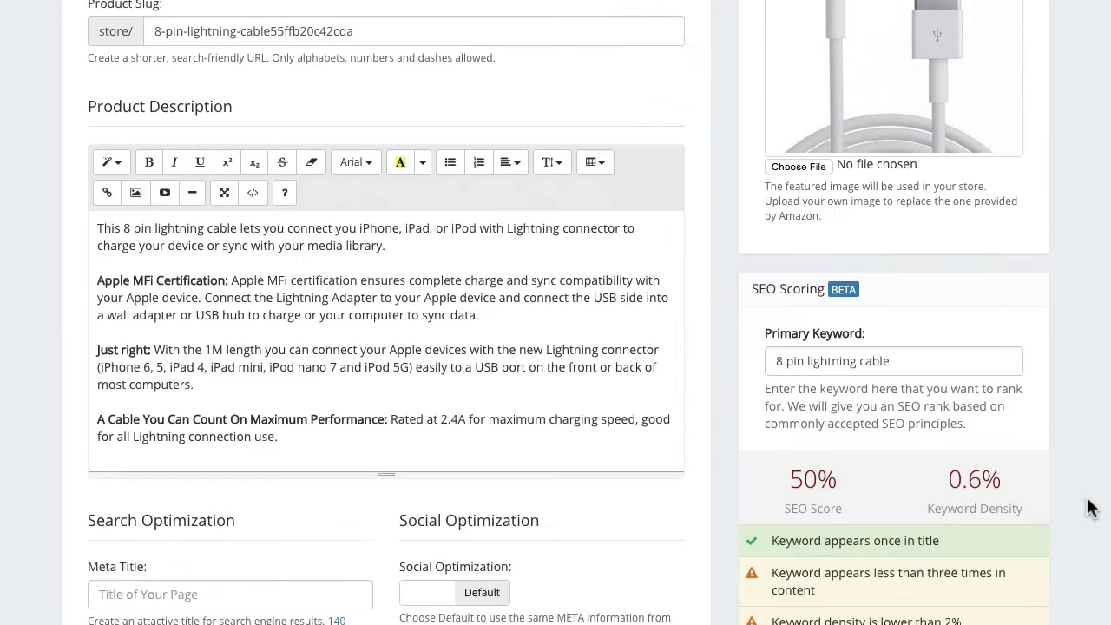
scroll(1092, 508, "down", 1)
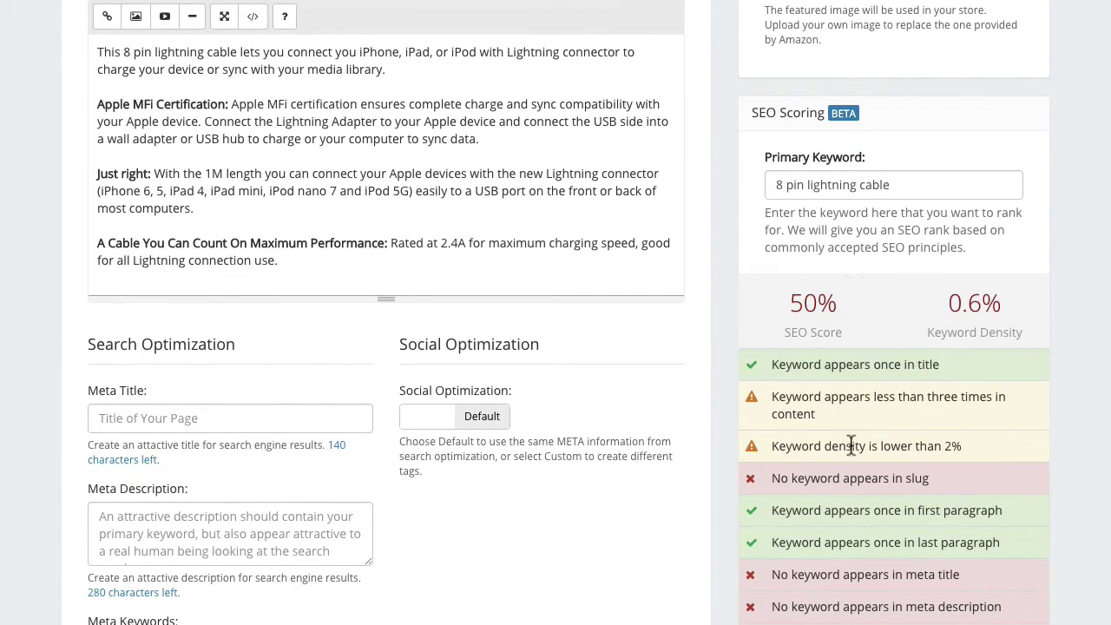
scroll(852, 445, "down", 1)
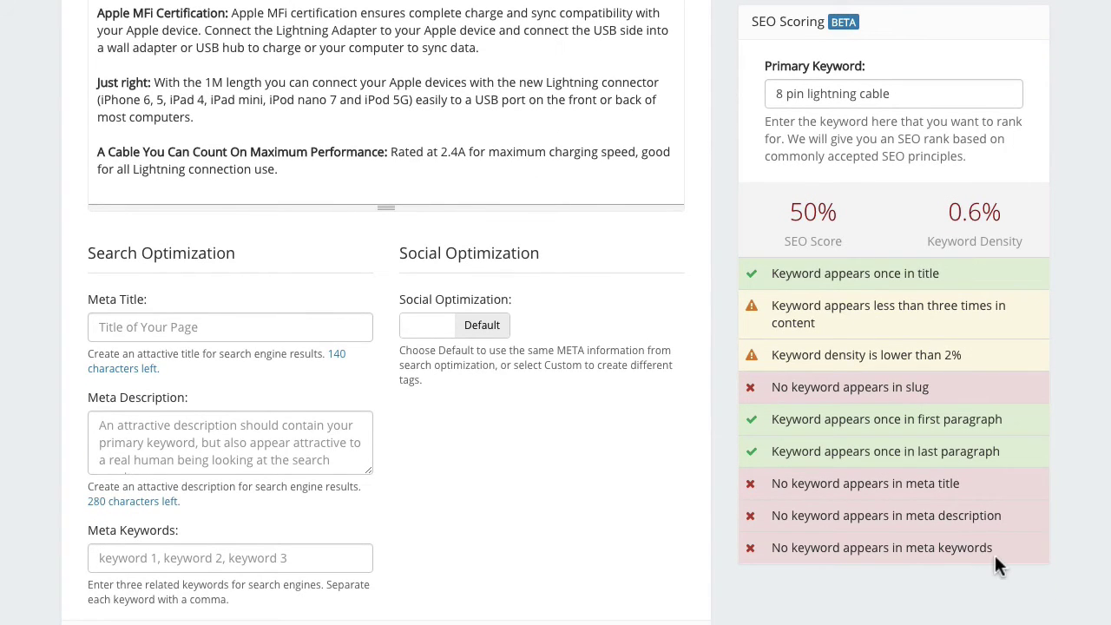
left_click_drag(995, 550, 773, 276)
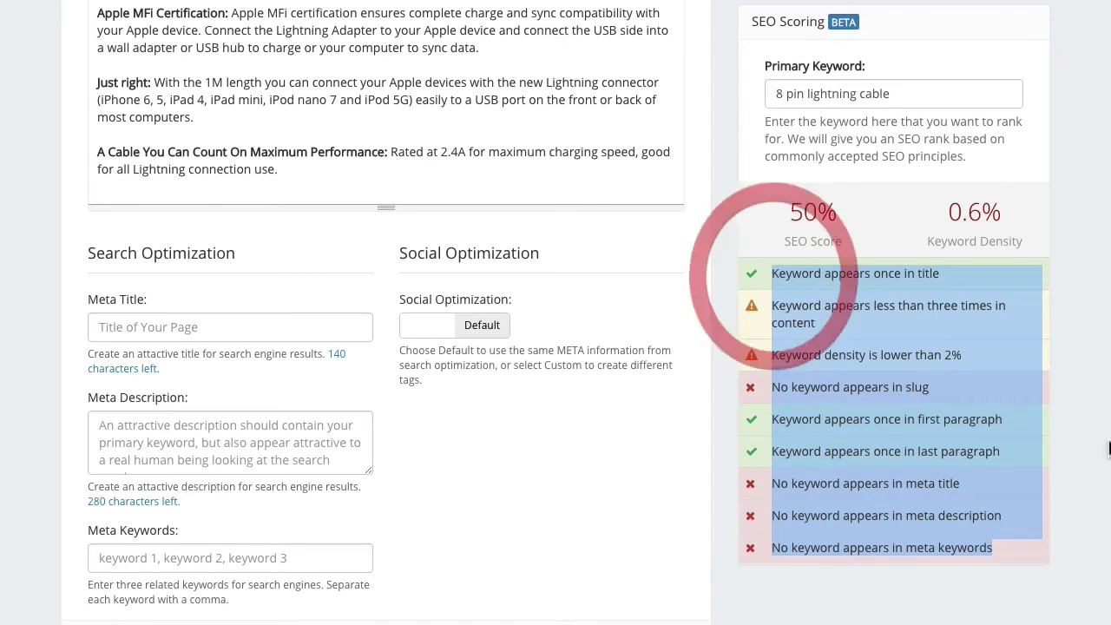
left_click(1103, 434)
left_click_drag(931, 387, 771, 388)
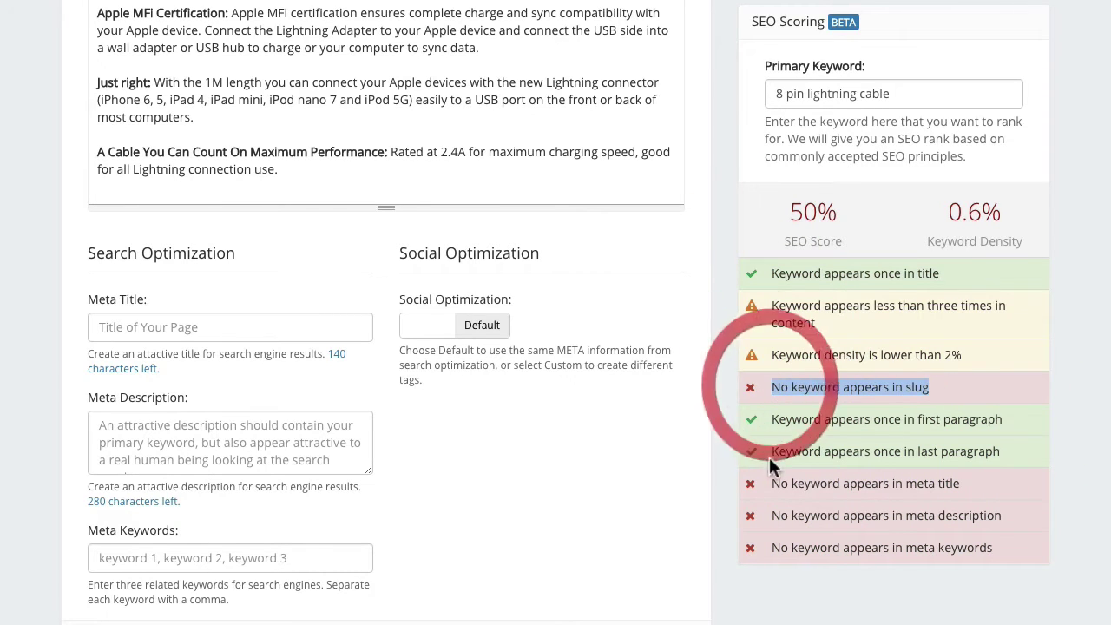
left_click(771, 483)
left_click(792, 547)
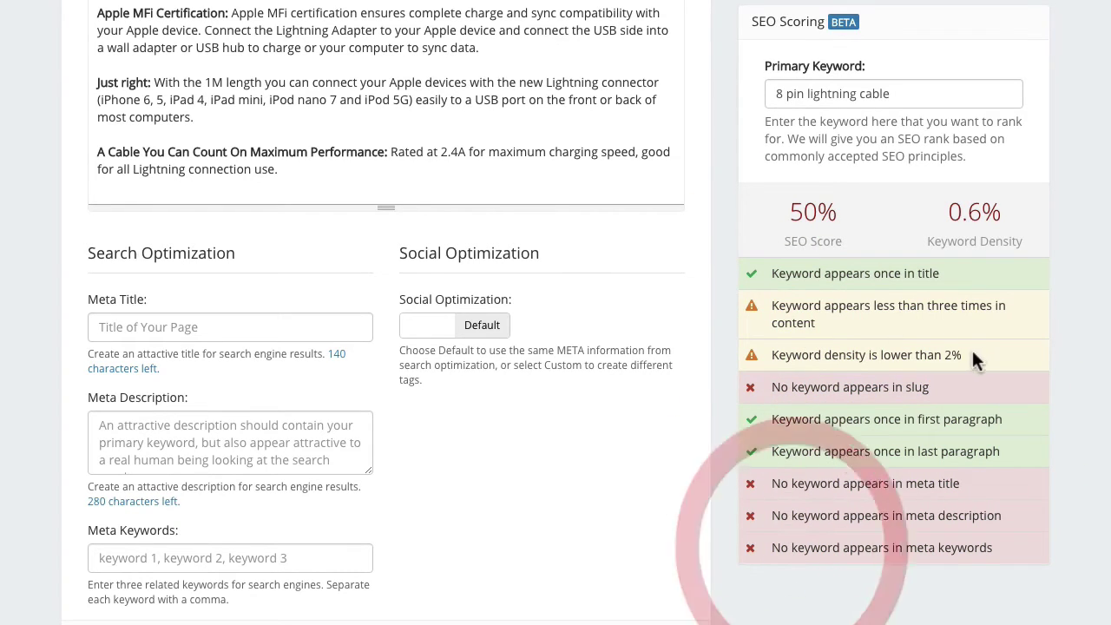
left_click_drag(962, 355, 770, 348)
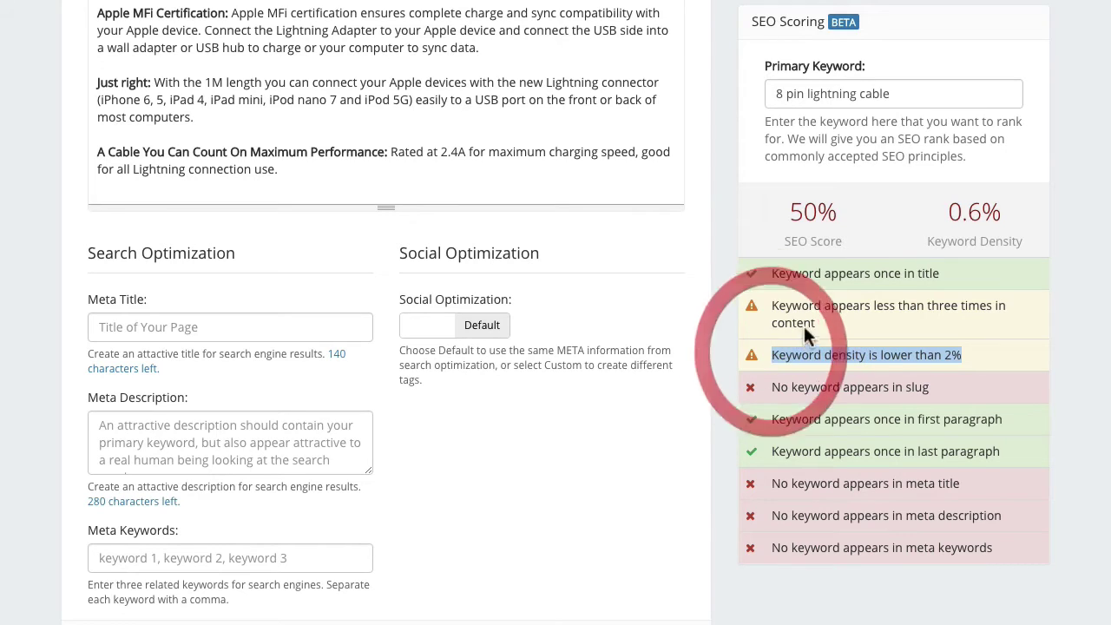
left_click_drag(839, 318, 768, 302)
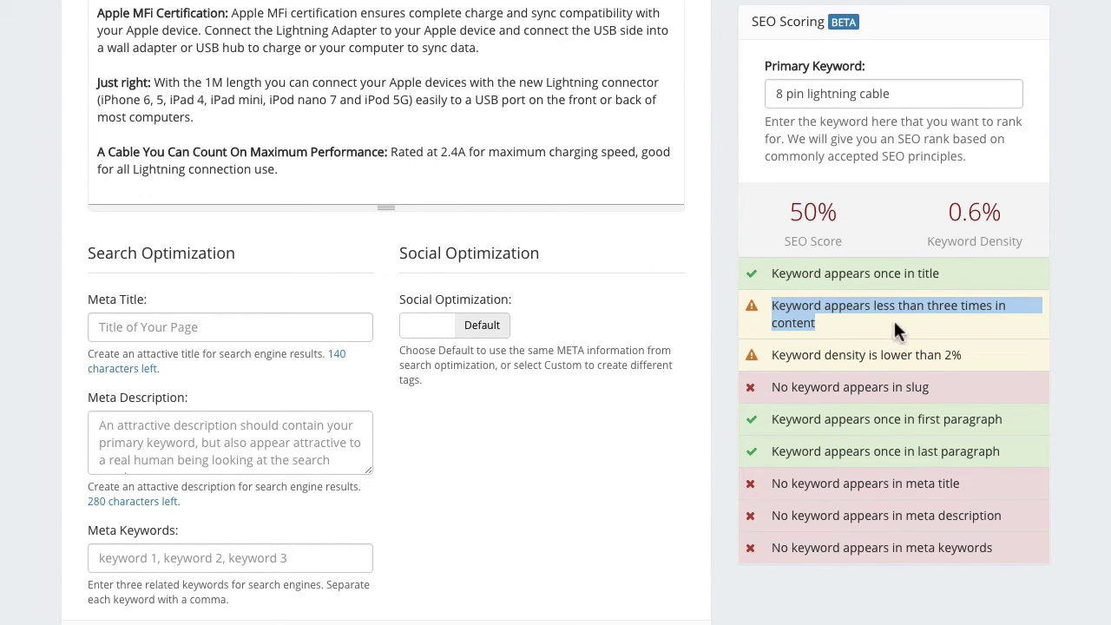
Try replacing the numeral 8 with the word "eight" in the description's opening sentence.
left_click(258, 138)
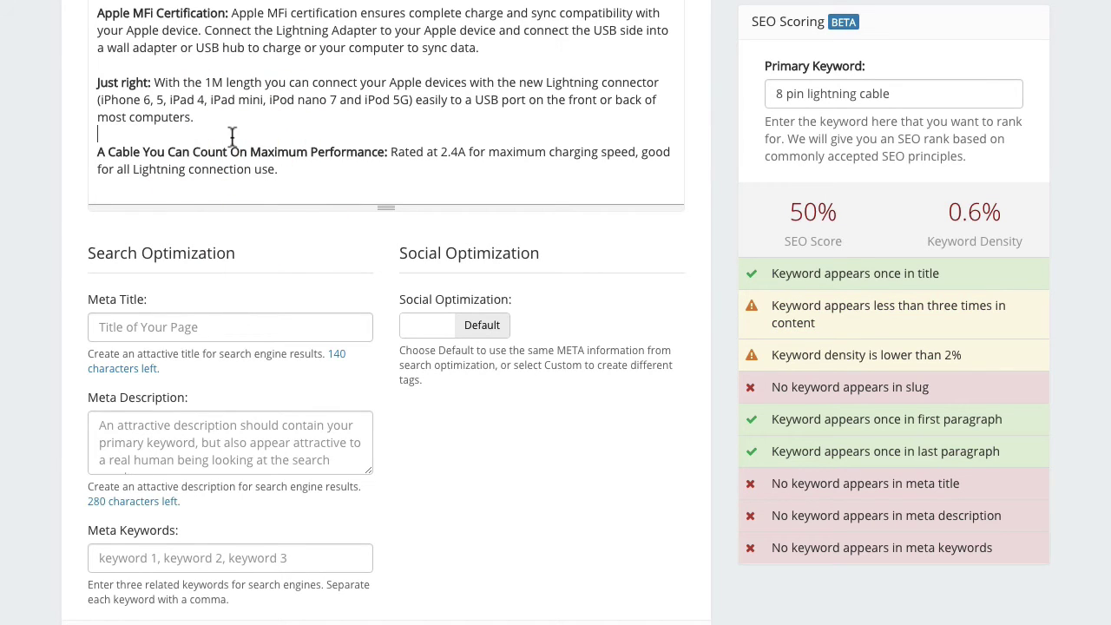
scroll(127, 84, "up", 2)
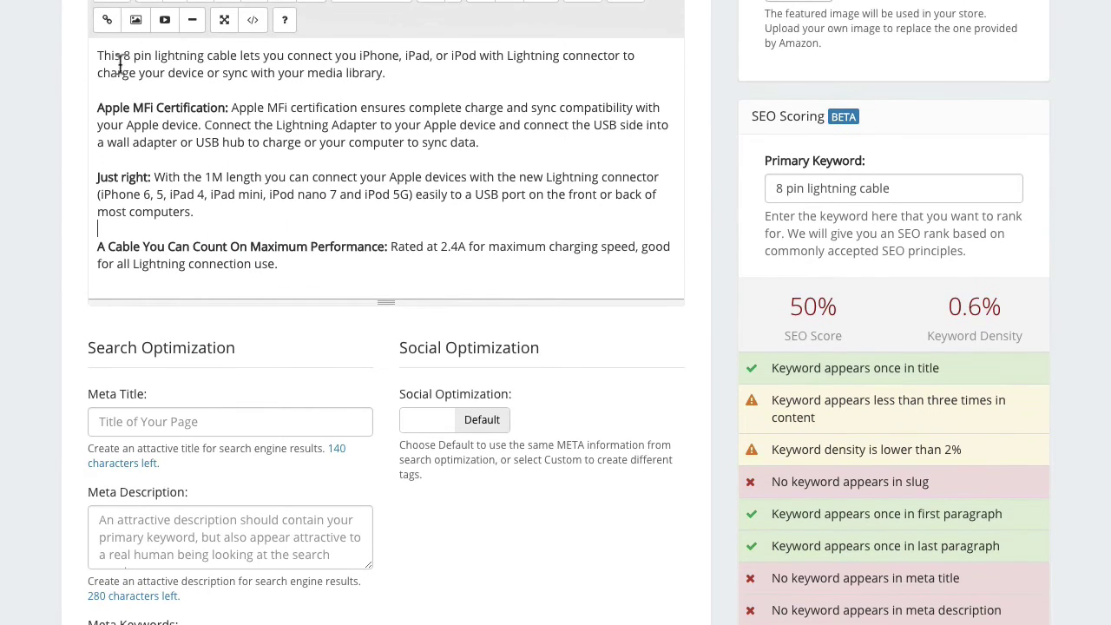
left_click_drag(124, 57, 237, 57)
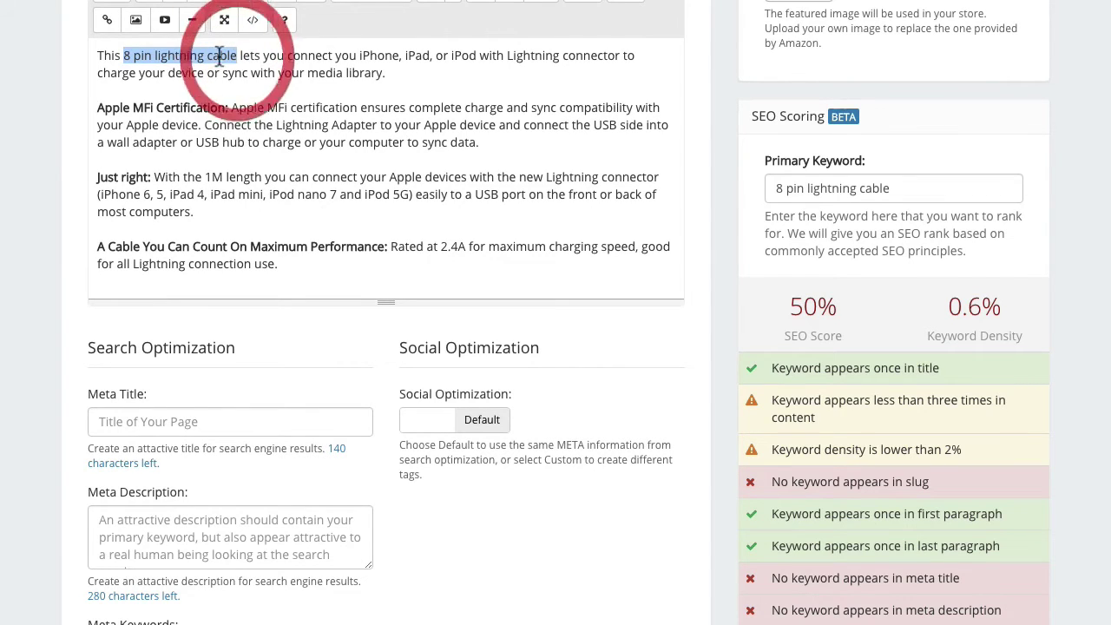
left_click(126, 56)
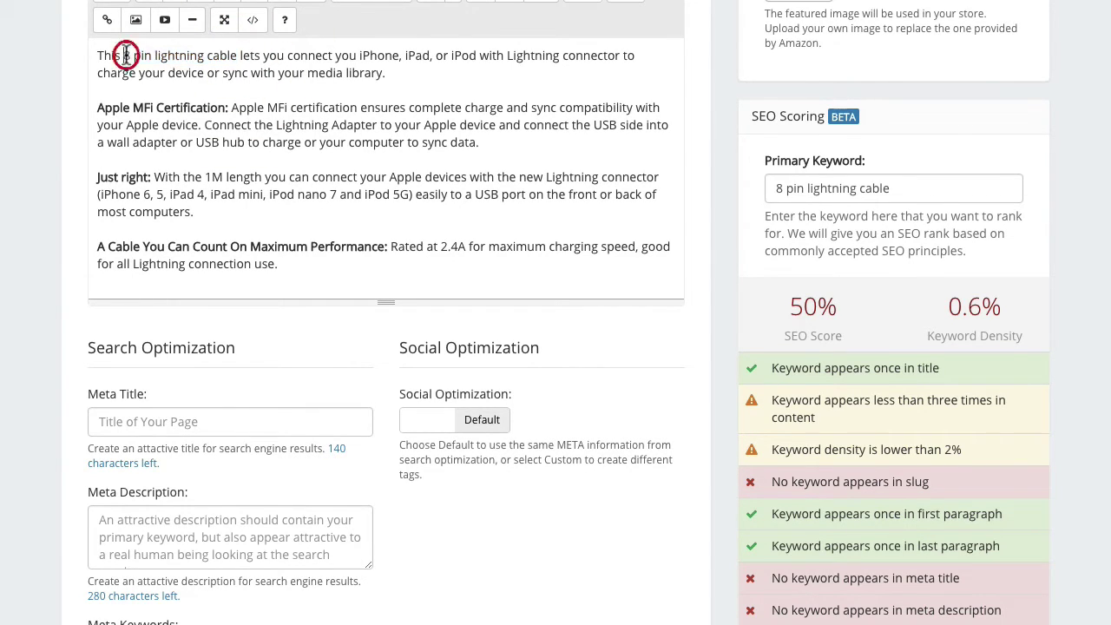
key("Delete")
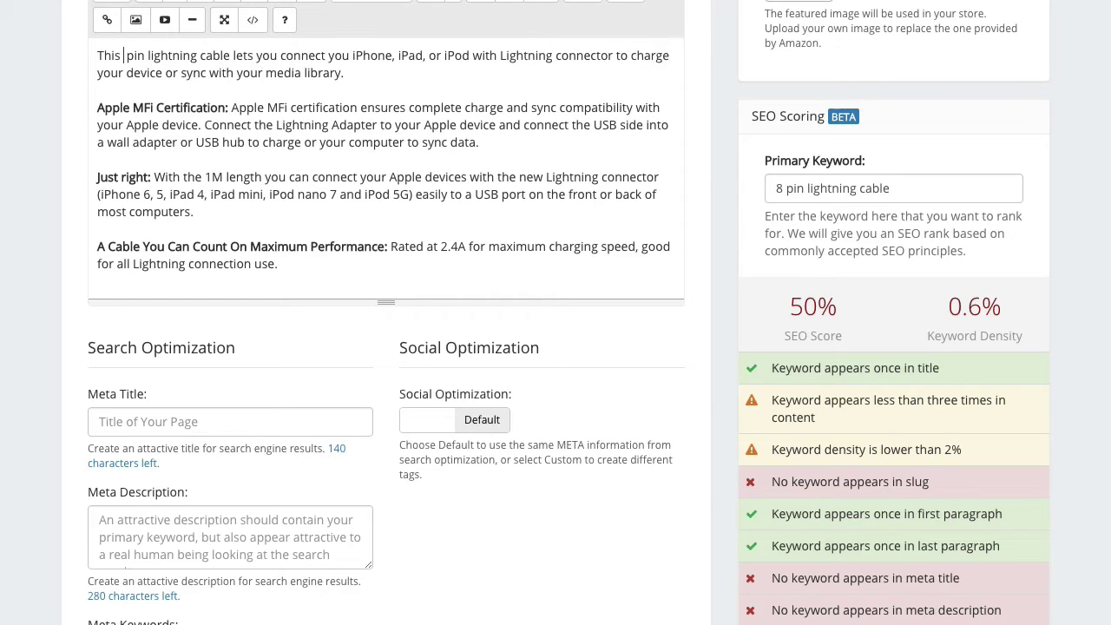
type("eight")
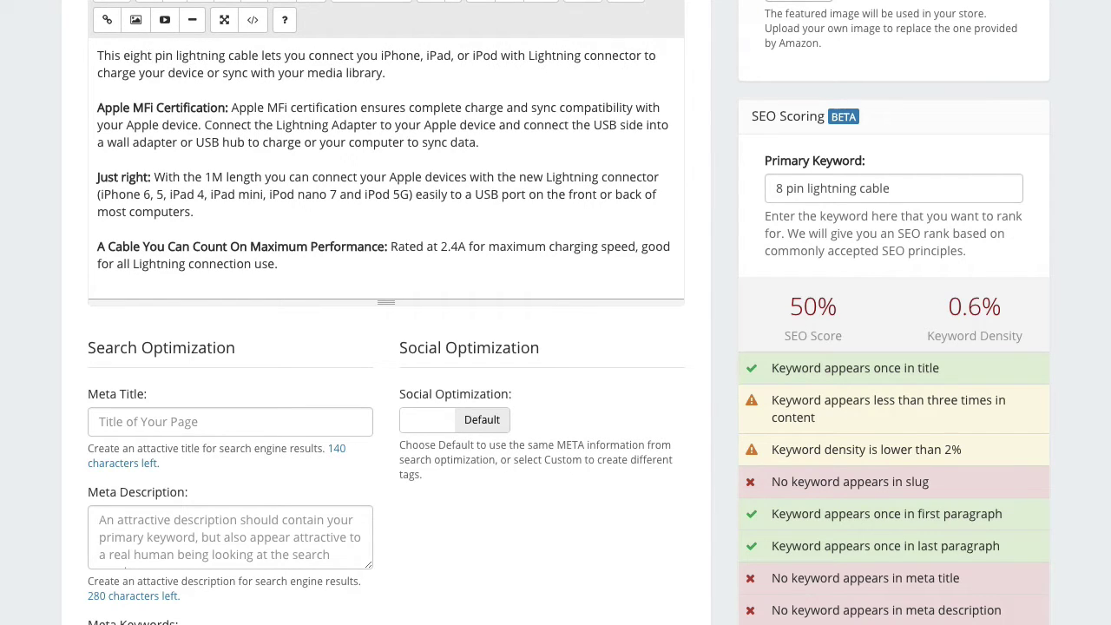
Change "eight" back to the numeral 8 in the description's opening sentence.
key("BackSpace")
key("BackSpace")
key("BackSpace")
key("BackSpace")
key("BackSpace")
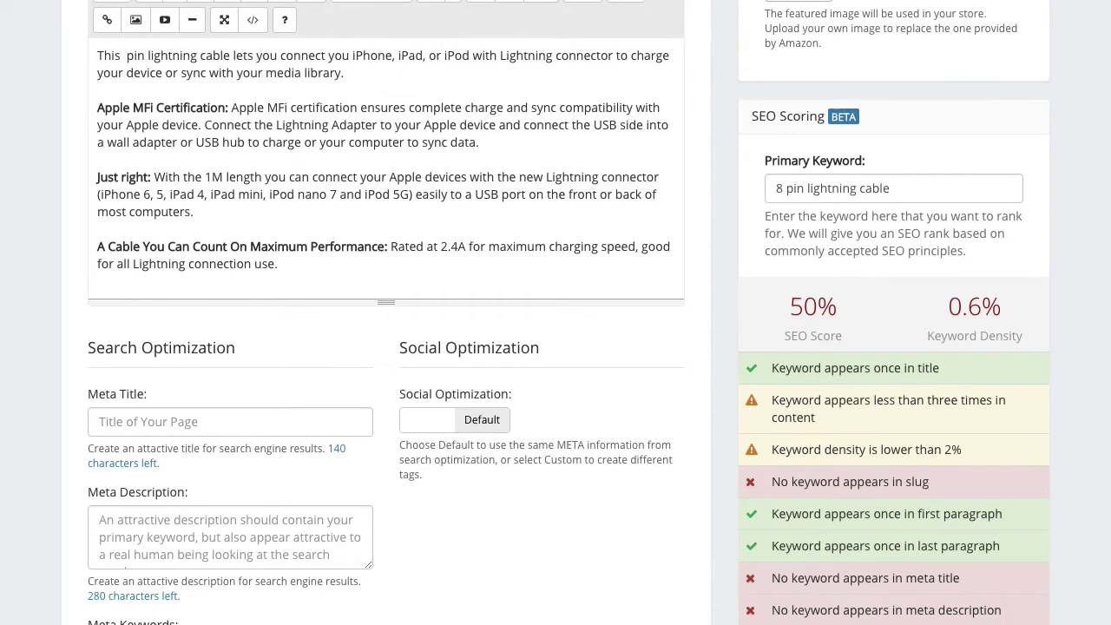
type("8")
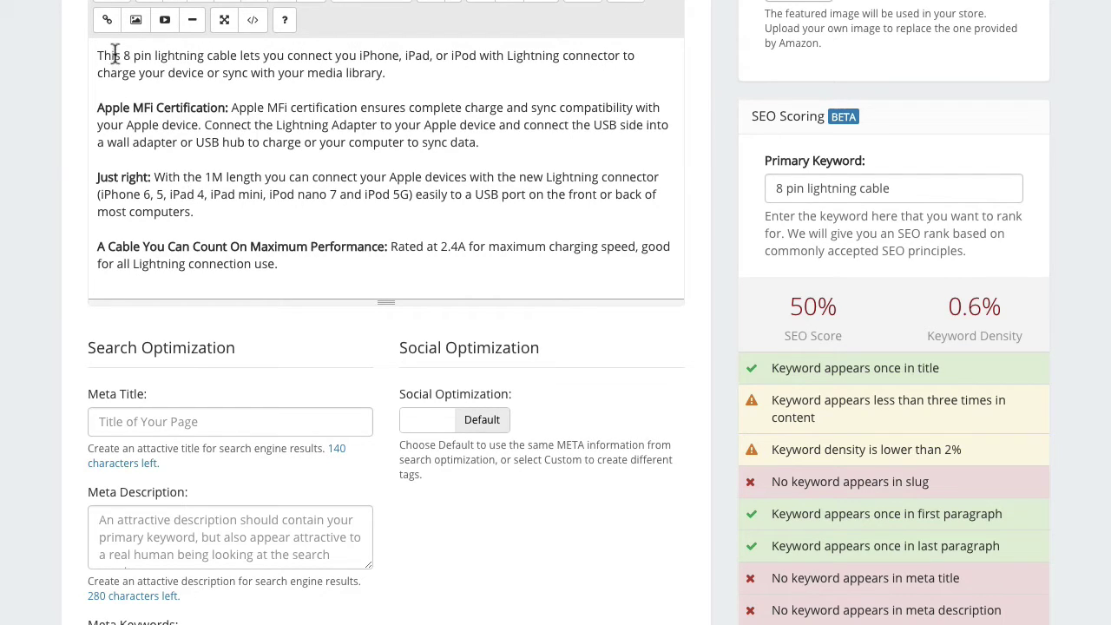
Examine how the primary keyword relates to the description, the SEO checklist and the meta title and meta description fields.
left_click_drag(124, 54, 237, 55)
left_click(227, 189)
scroll(805, 504, "down", 1)
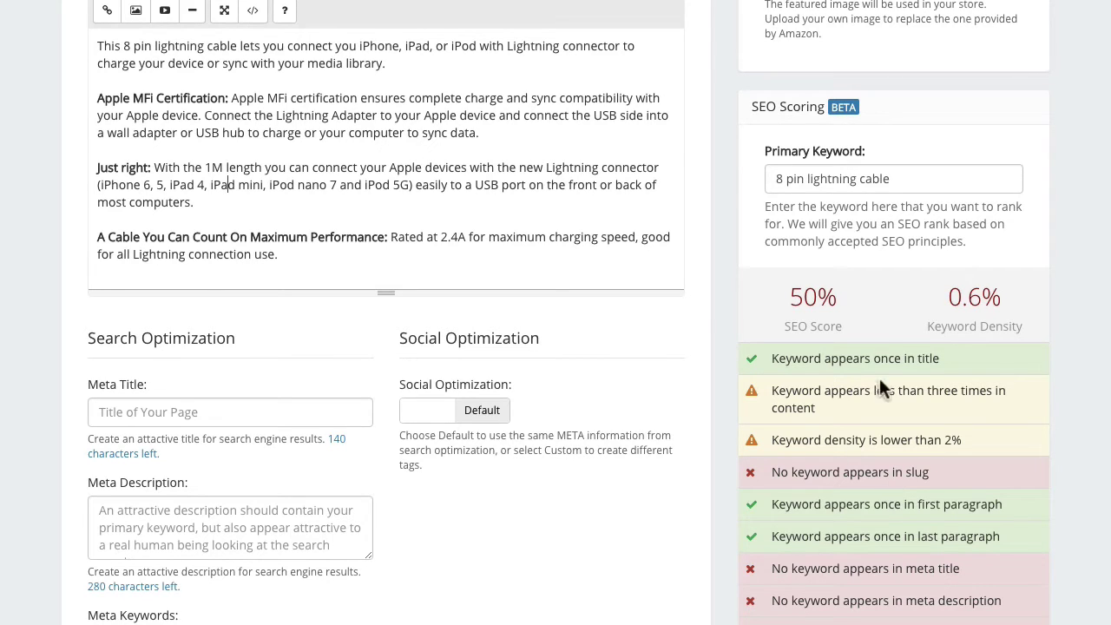
scroll(877, 397, "down", 2)
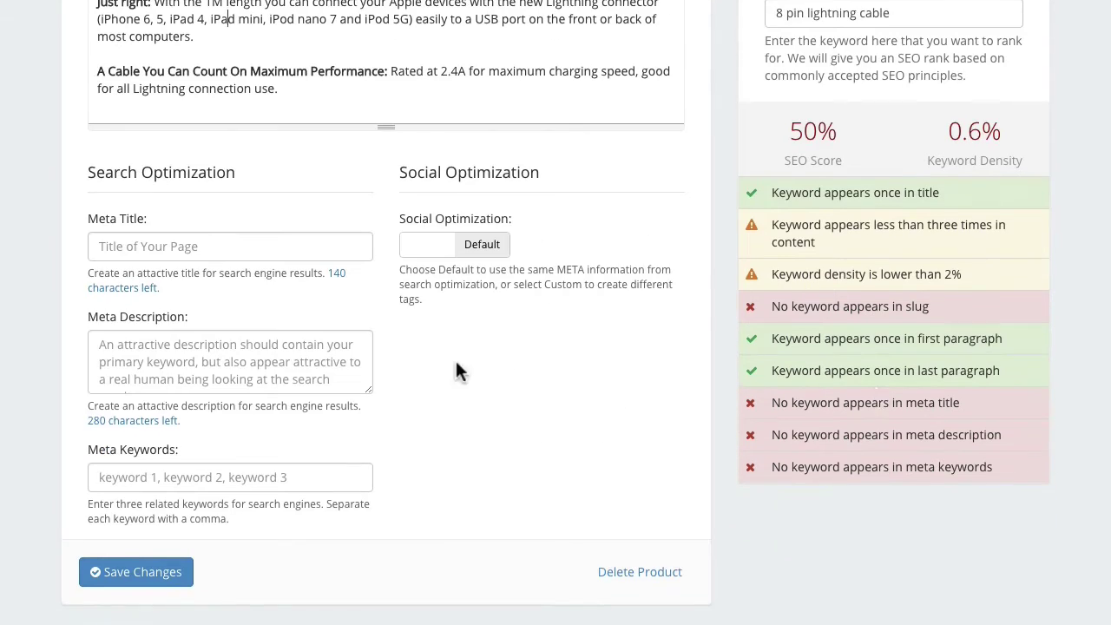
scroll(457, 361, "up", 1)
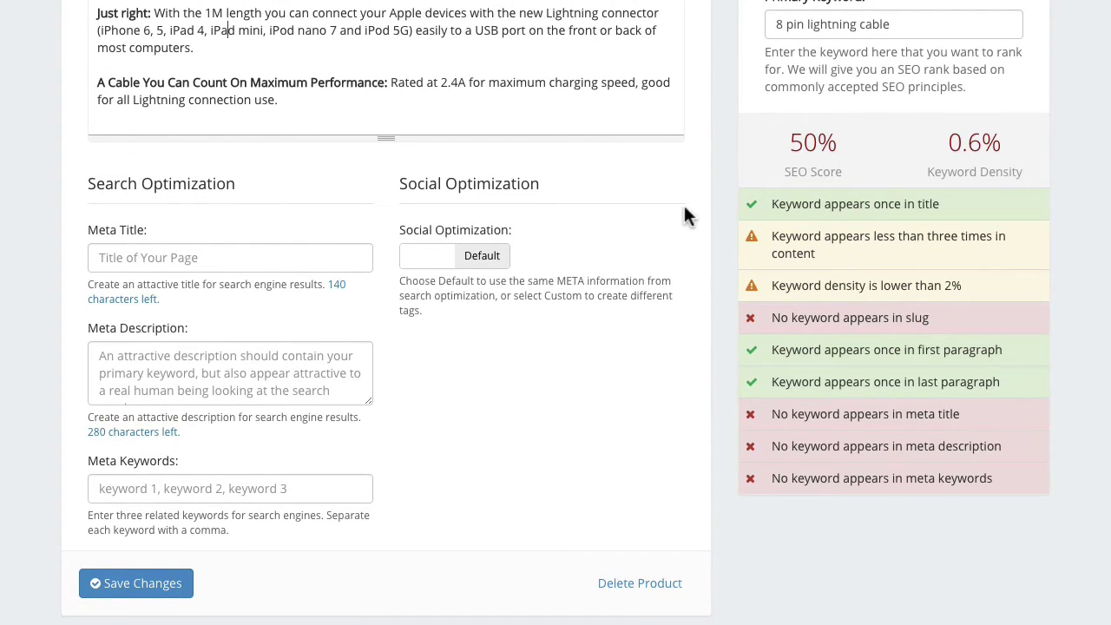
left_click(897, 24)
left_click_drag(897, 24, 774, 26)
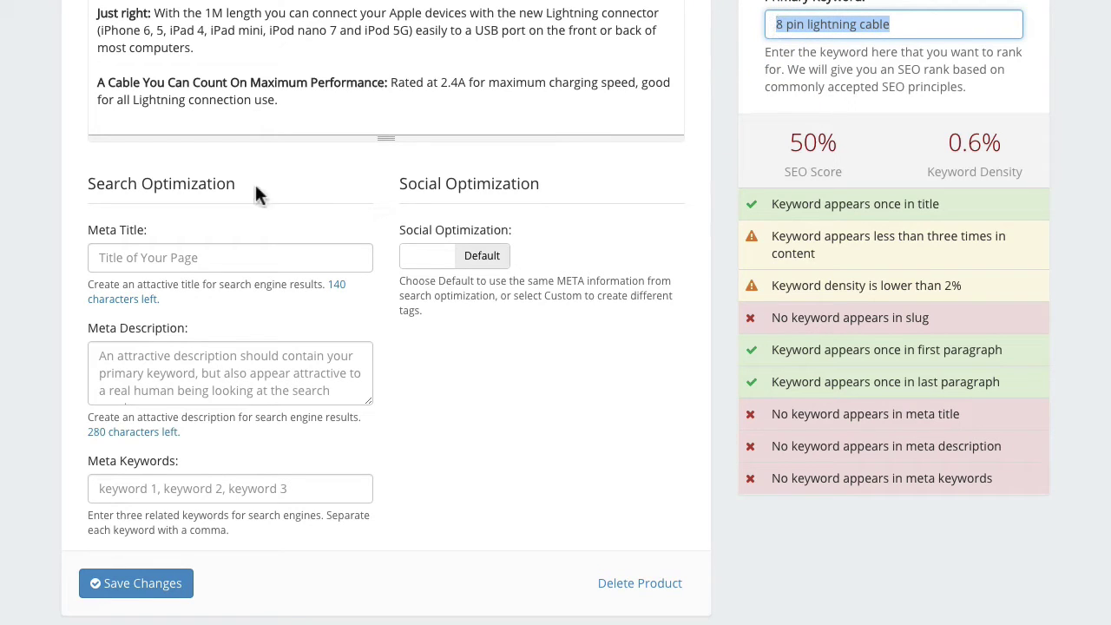
left_click(149, 255)
left_click(136, 382)
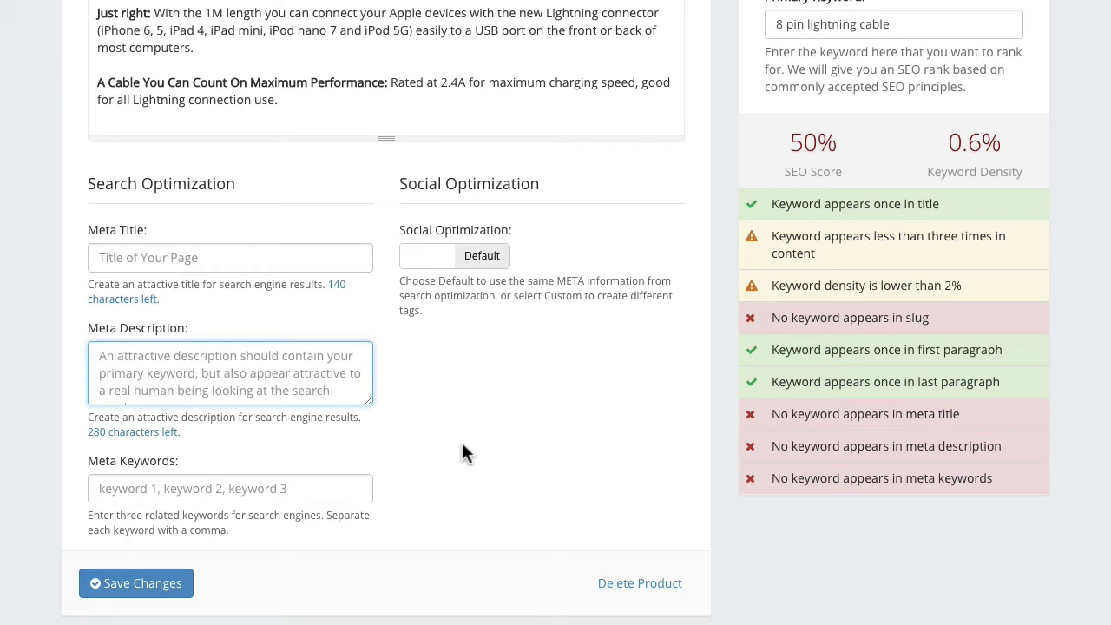
Switch social optimization to Custom and check its content title field.
left_click(487, 273)
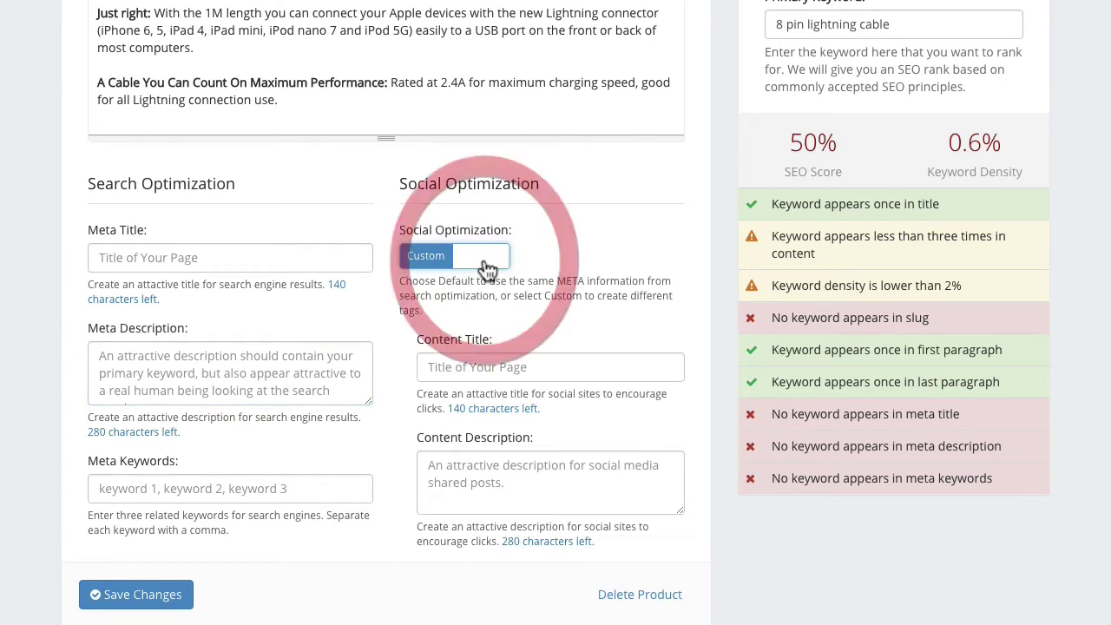
left_click(484, 366)
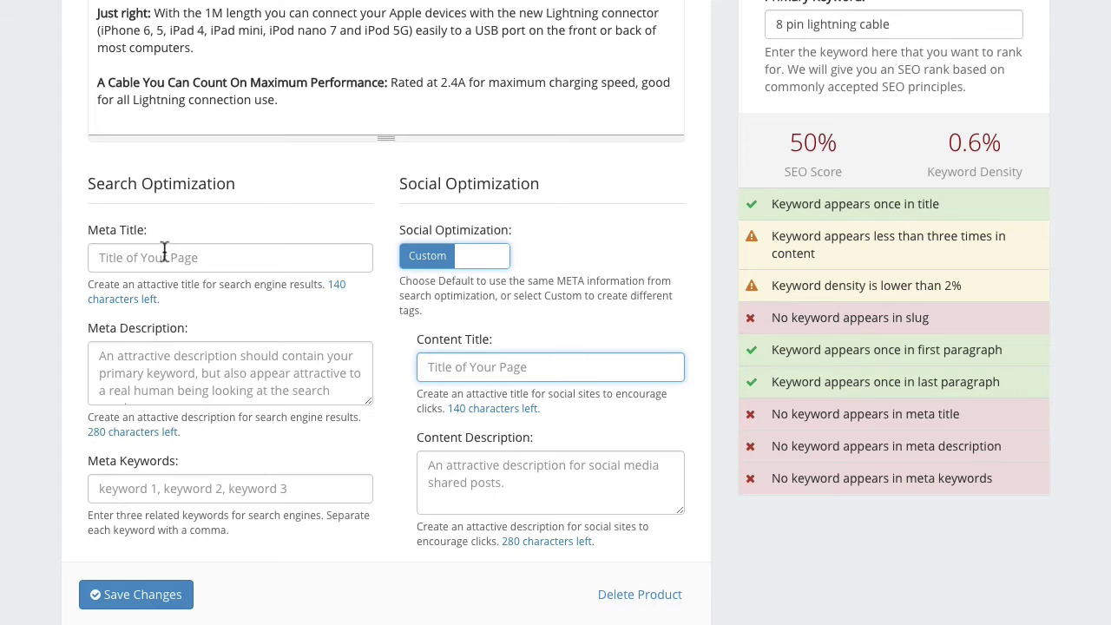
left_click(31, 193)
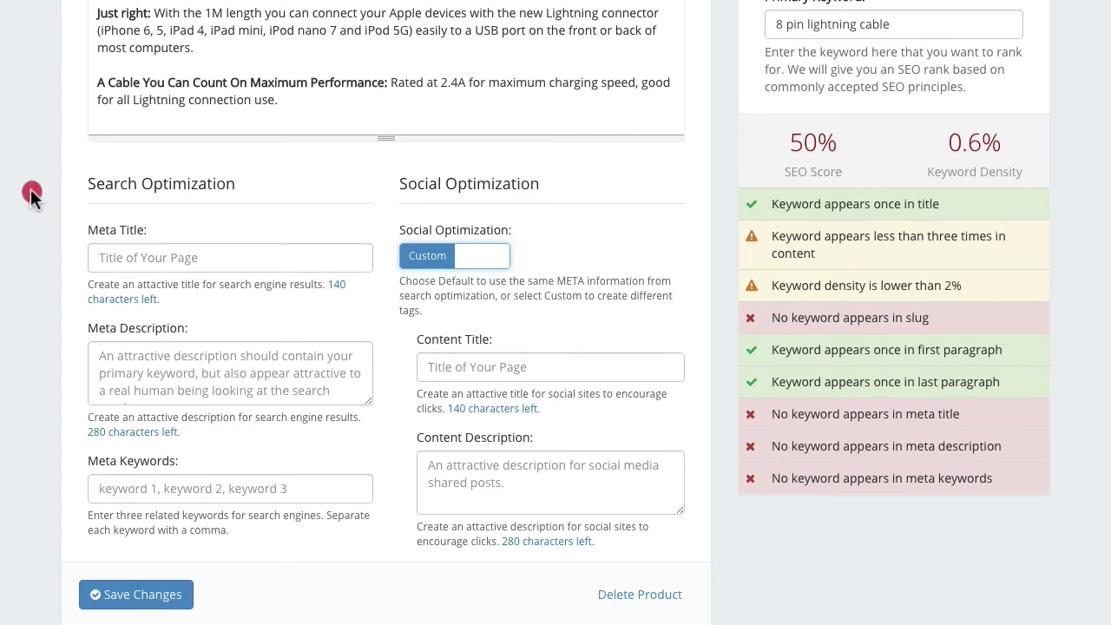
scroll(30, 200, "up", 6)
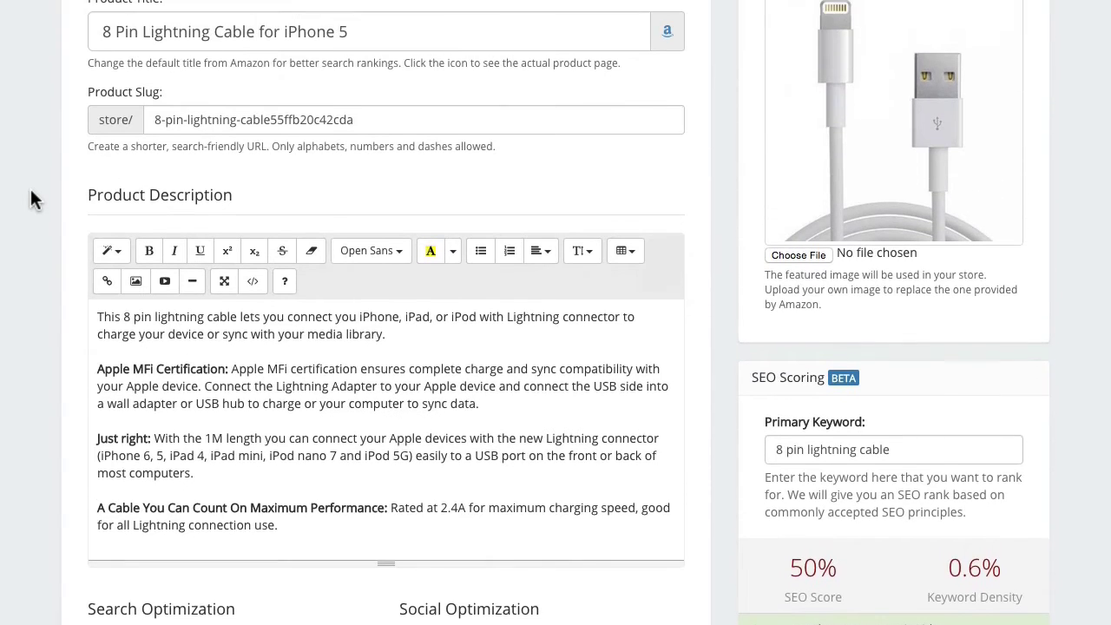
scroll(31, 200, "up", 3)
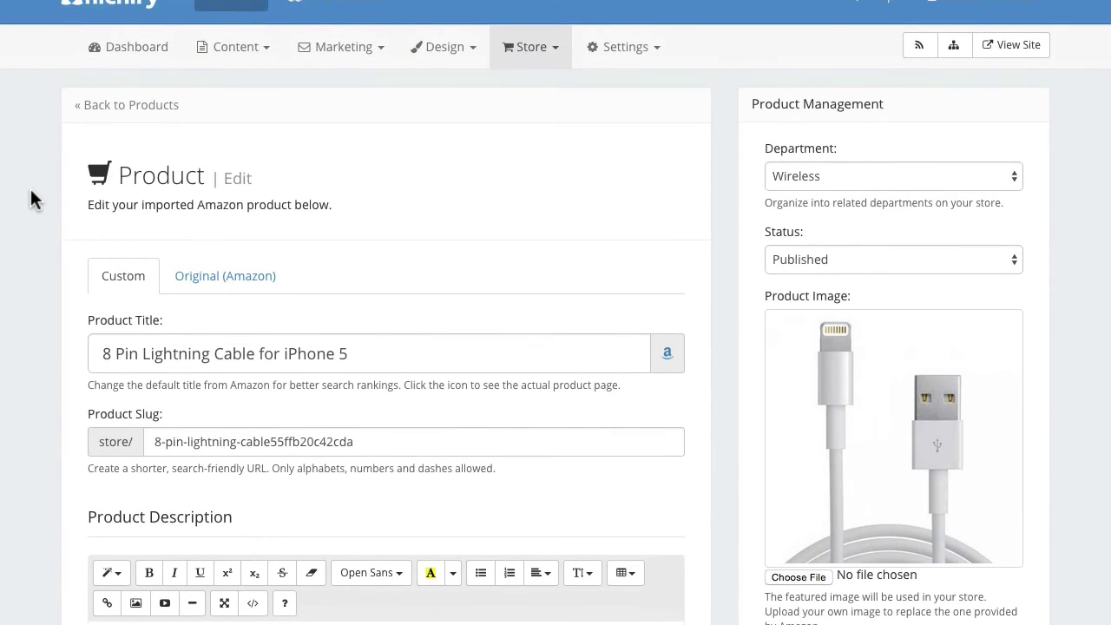
scroll(31, 200, "down", 1)
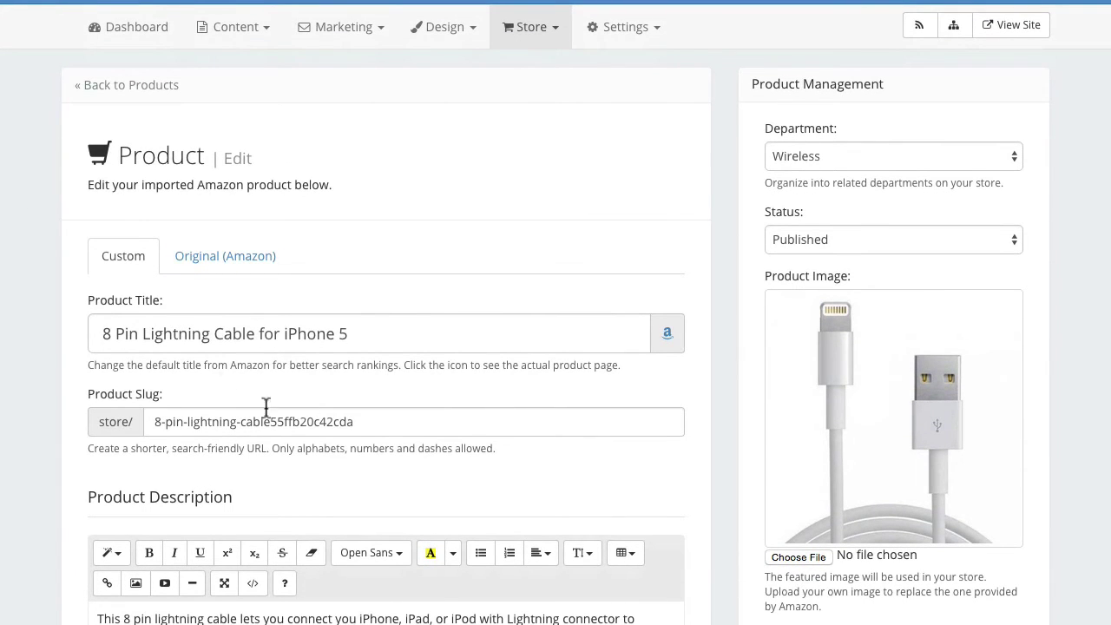
scroll(29, 468, "down", 2)
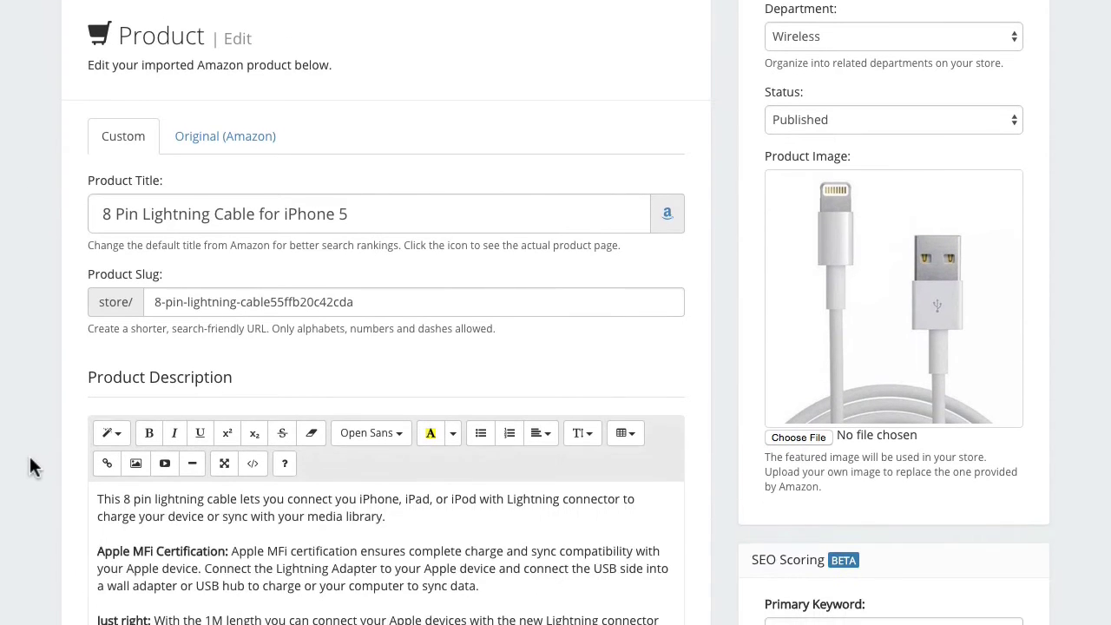
Check the product's title, slug, description and SEO score, and save the product changes.
scroll(61, 458, "up", 2)
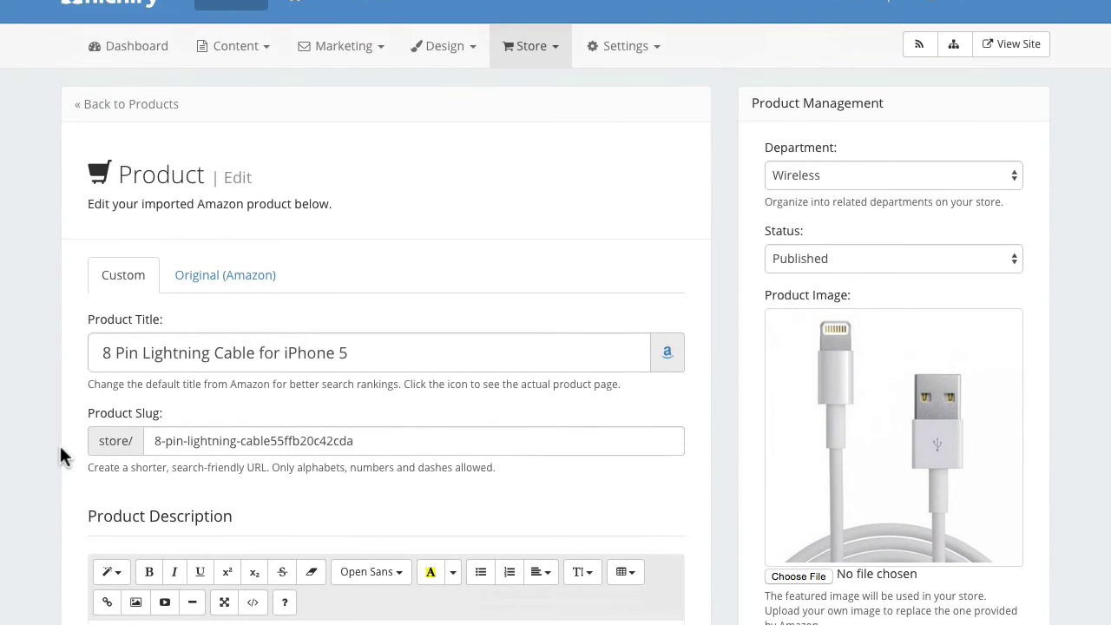
scroll(61, 457, "down", 4)
scroll(62, 456, "down", 1)
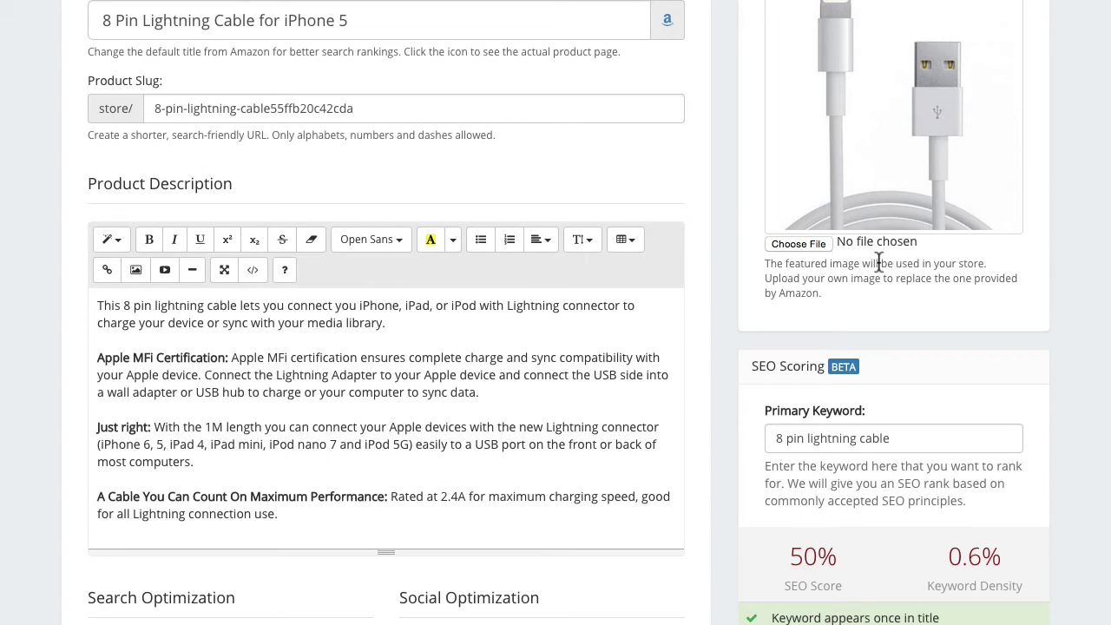
scroll(879, 260, "down", 3)
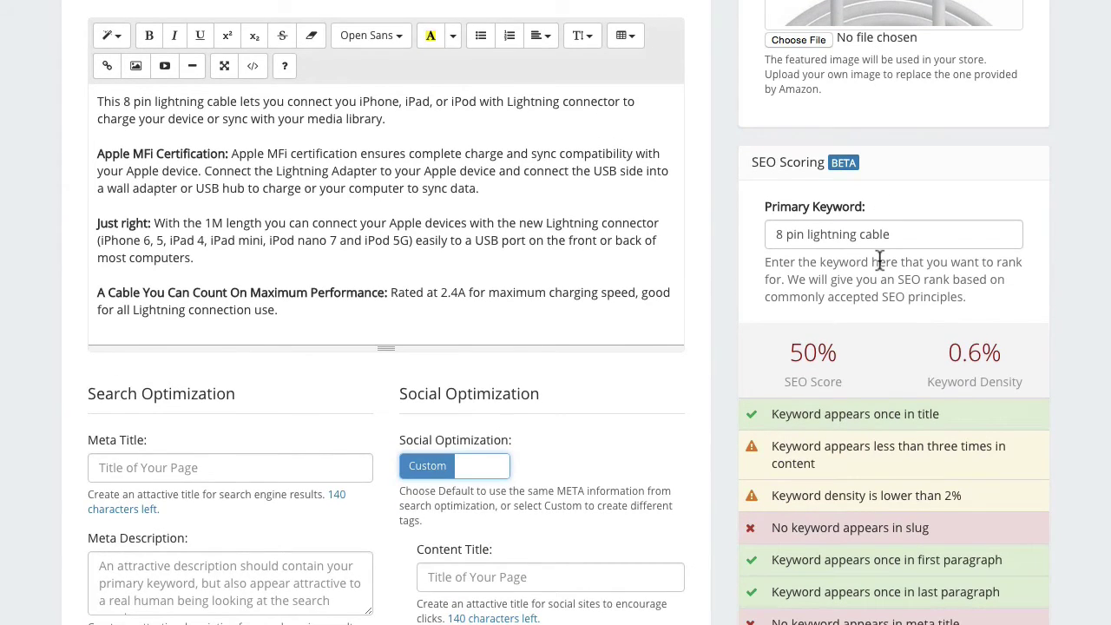
left_click_drag(791, 356, 813, 353)
left_click(814, 352)
scroll(829, 447, "down", 5)
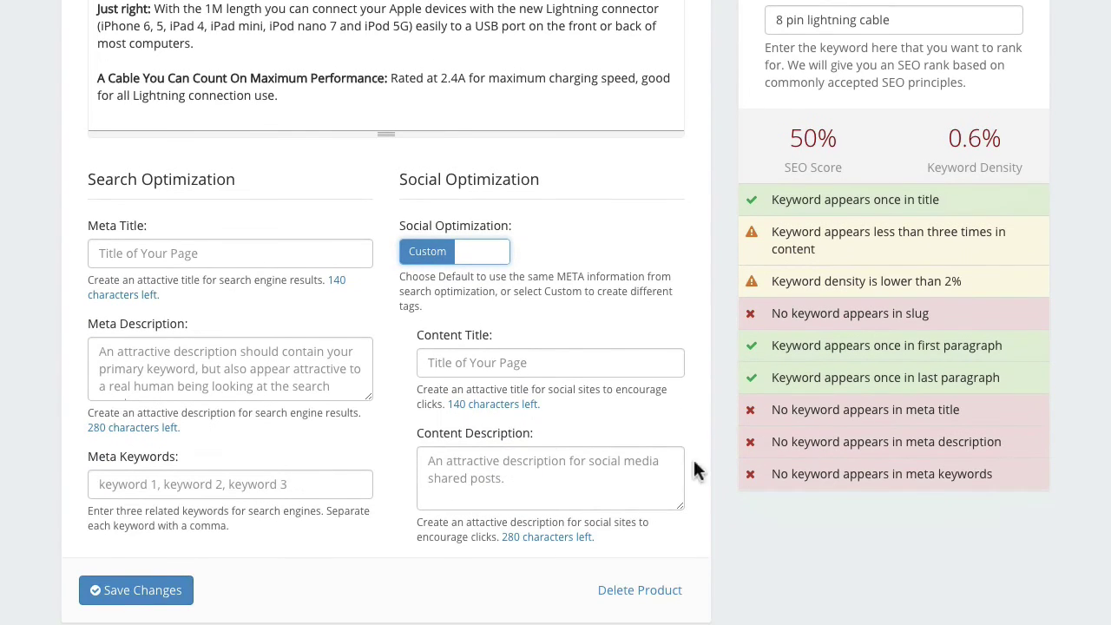
left_click(137, 597)
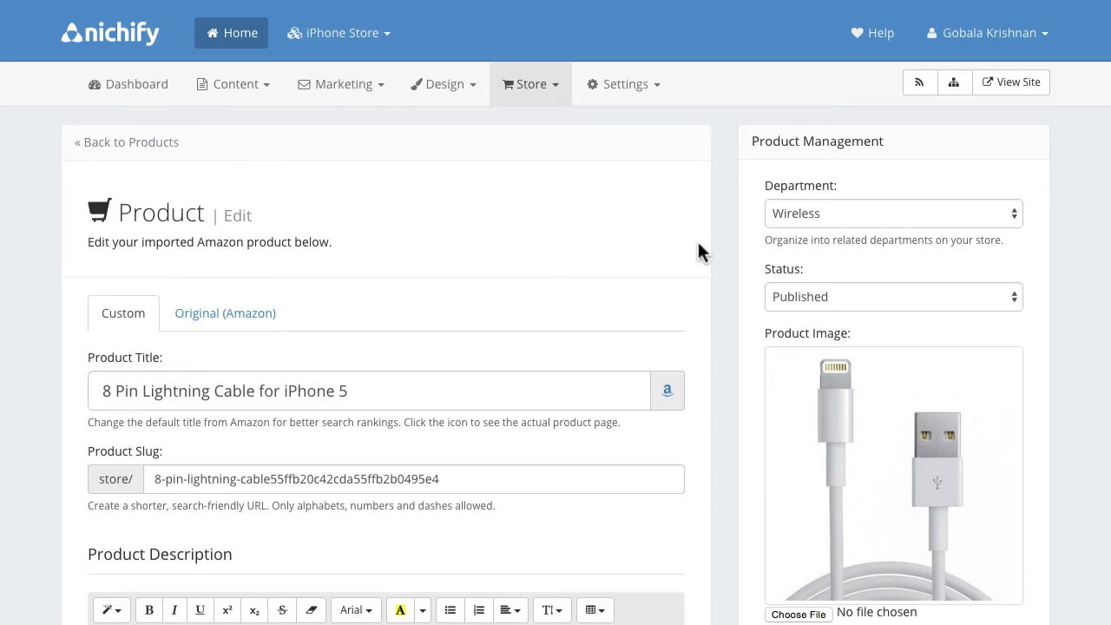
View the live iPhone Store site and open the product page for the Apple iPhone 5C Factory Unlocked Cellphone, 8GB, White.
left_click(1030, 86)
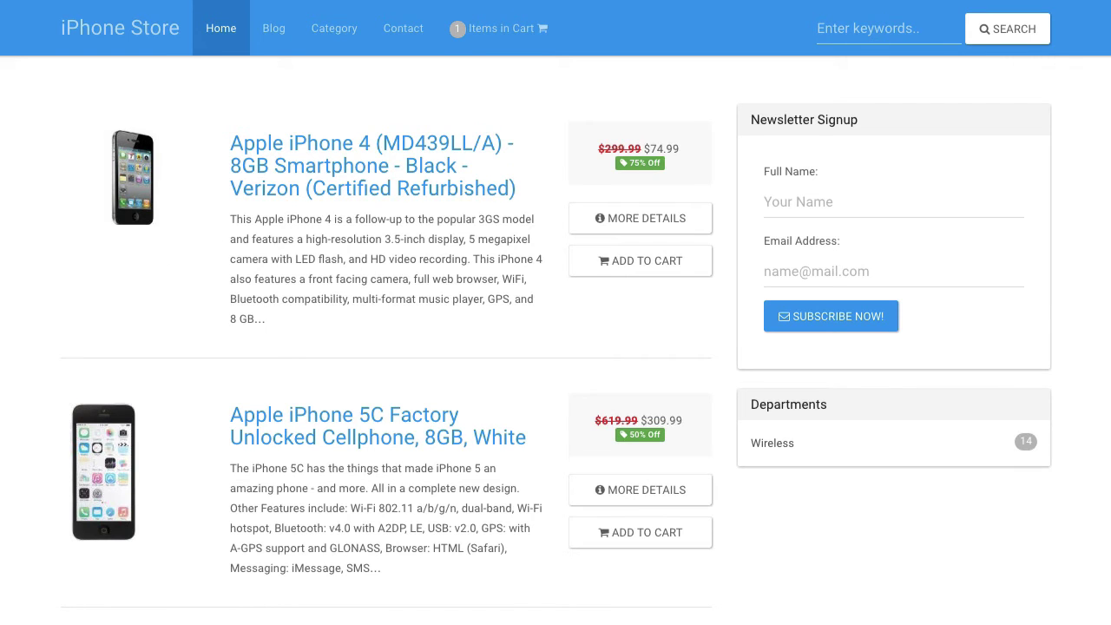
scroll(422, 482, "down", 4)
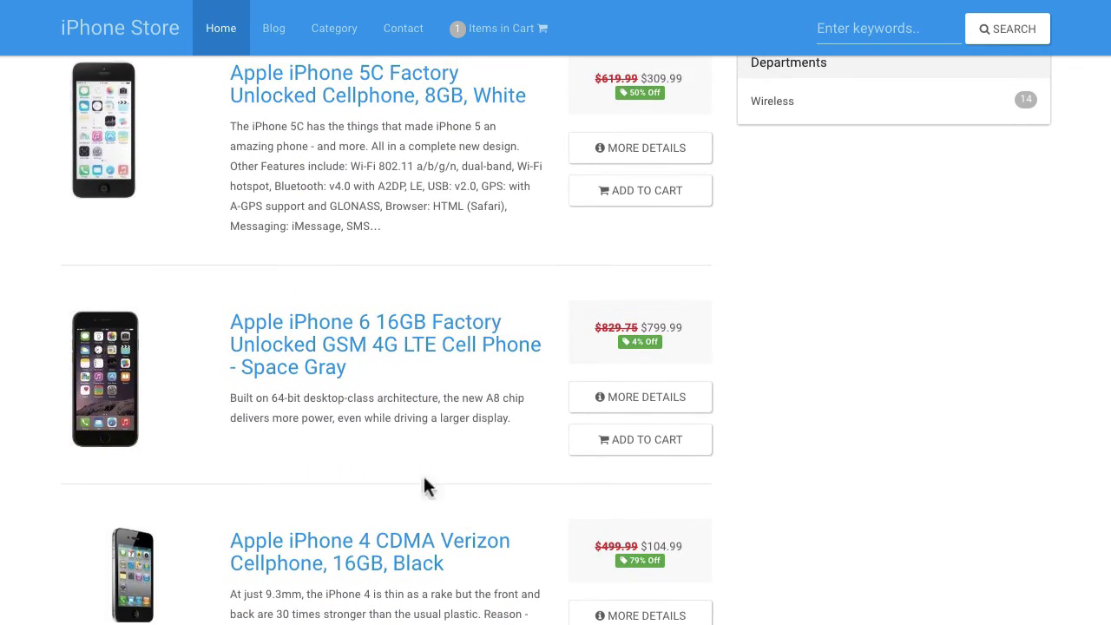
left_click(342, 99)
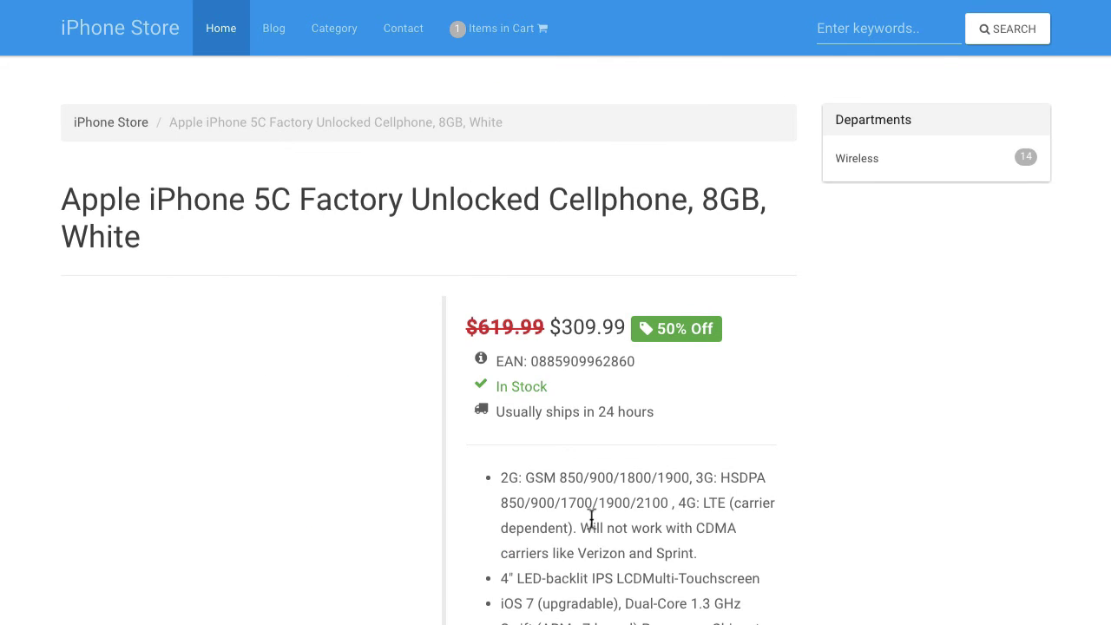
Find the Product Description section on the iPhone 5C page and highlight its whole paragraph.
scroll(592, 521, "down", 1)
scroll(591, 518, "down", 2)
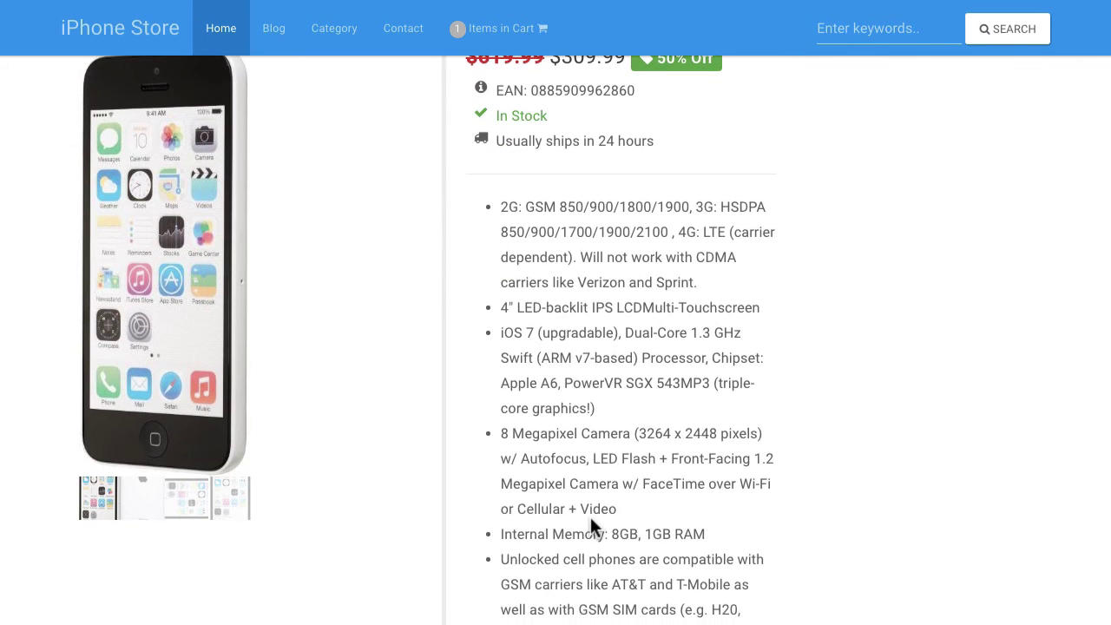
scroll(591, 518, "down", 6)
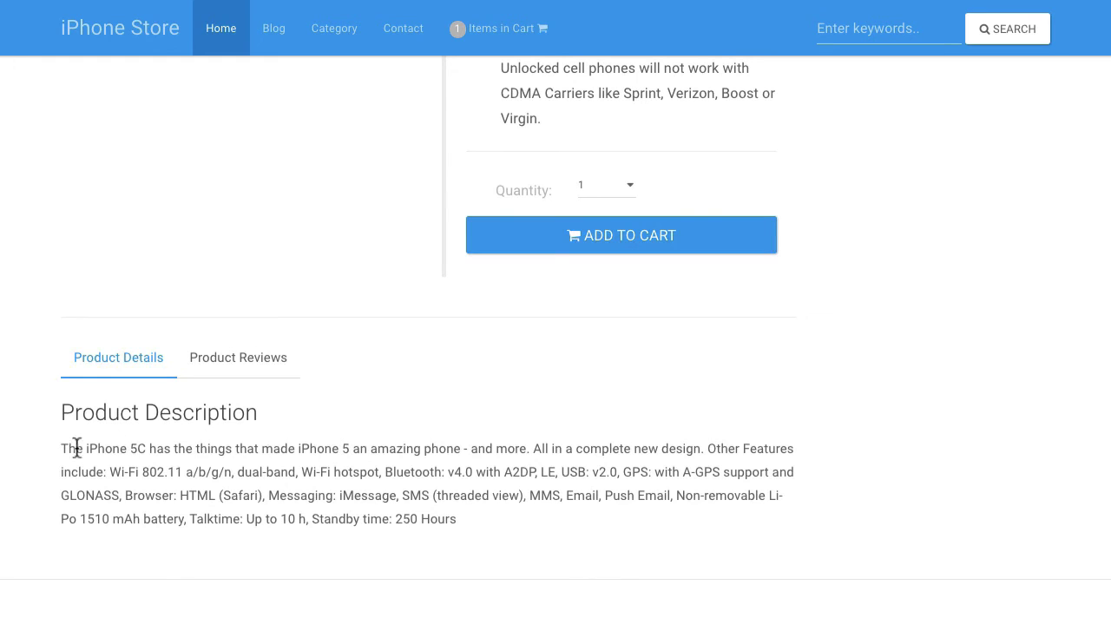
left_click_drag(57, 448, 470, 514)
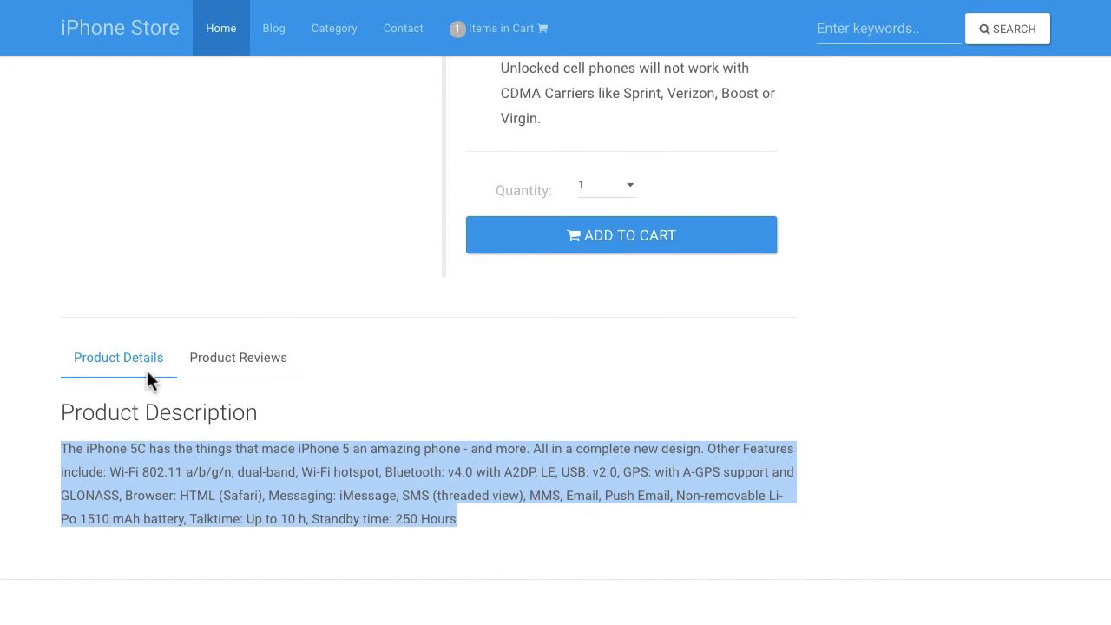
Highlight the iPhone 5C's full bulleted feature list, and the single bullet about the 4" LED-backlit touchscreen.
scroll(508, 446, "up", 3)
scroll(576, 414, "up", 3)
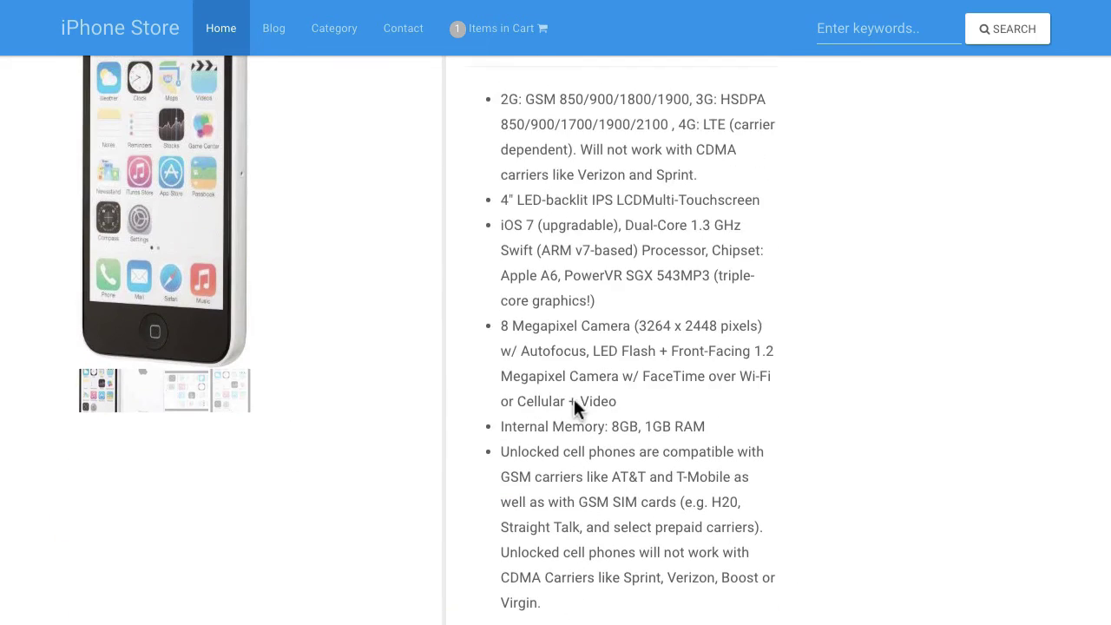
scroll(575, 400, "up", 2)
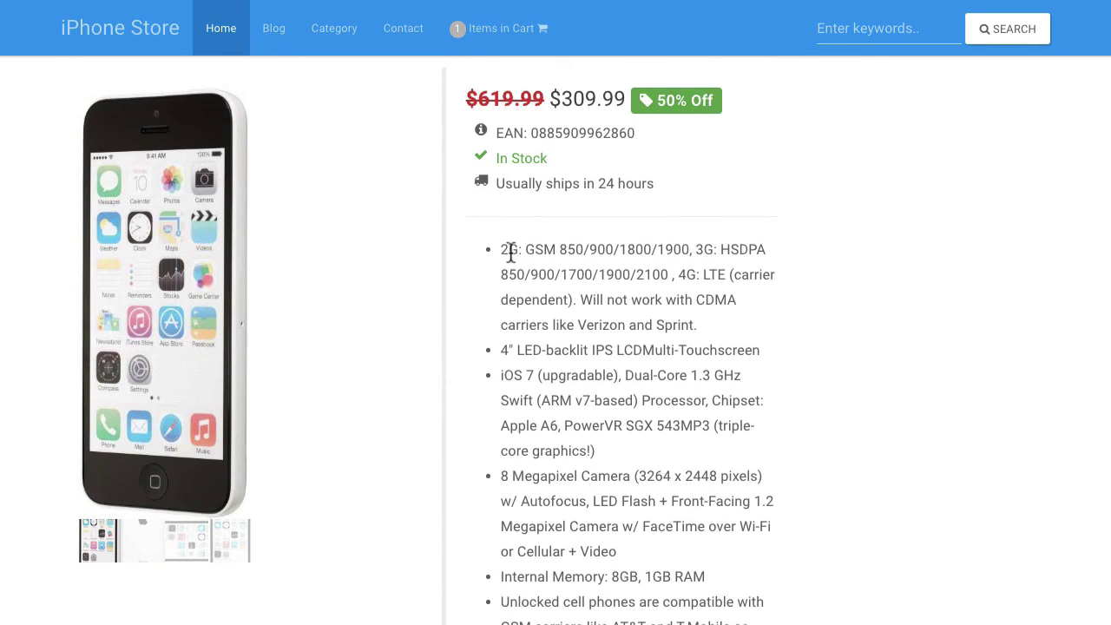
scroll(511, 252, "down", 2)
scroll(512, 252, "up", 1)
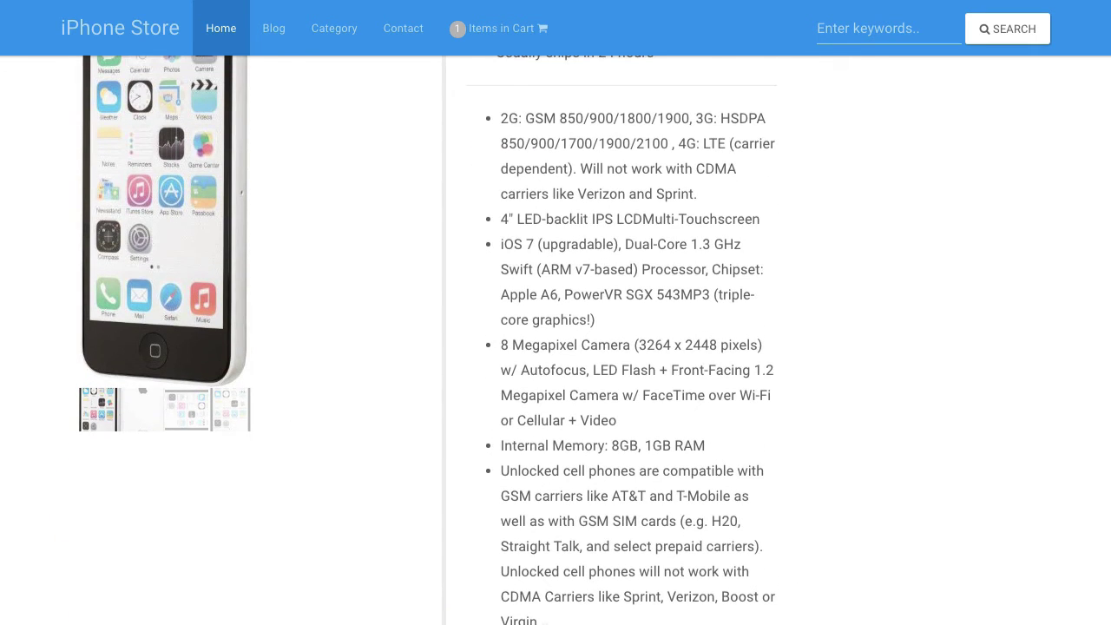
left_click_drag(545, 621, 497, 113)
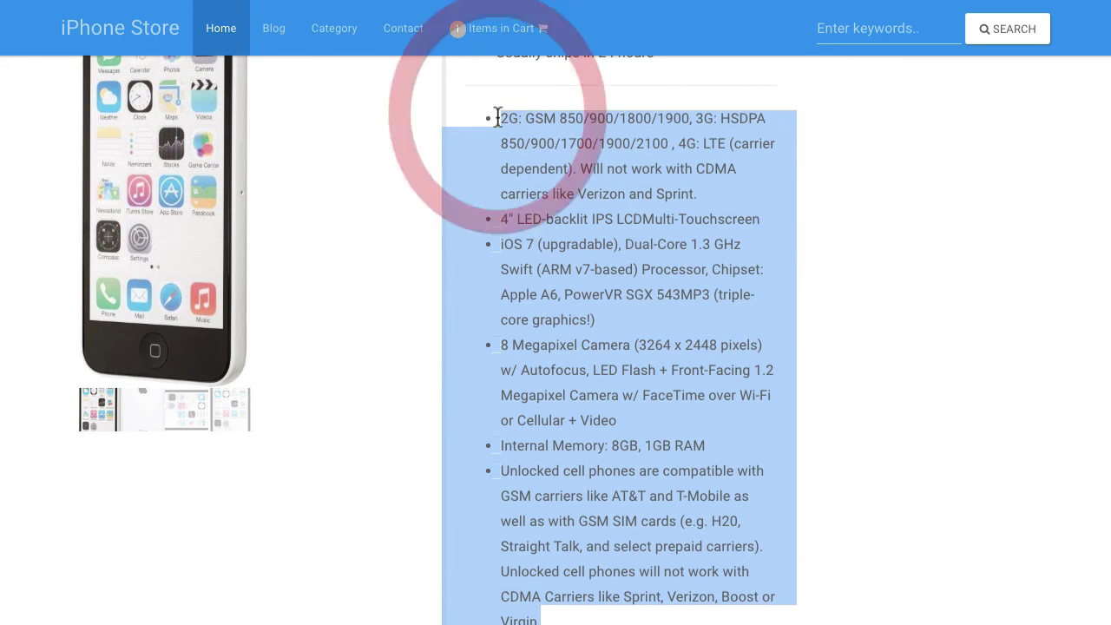
left_click(508, 225)
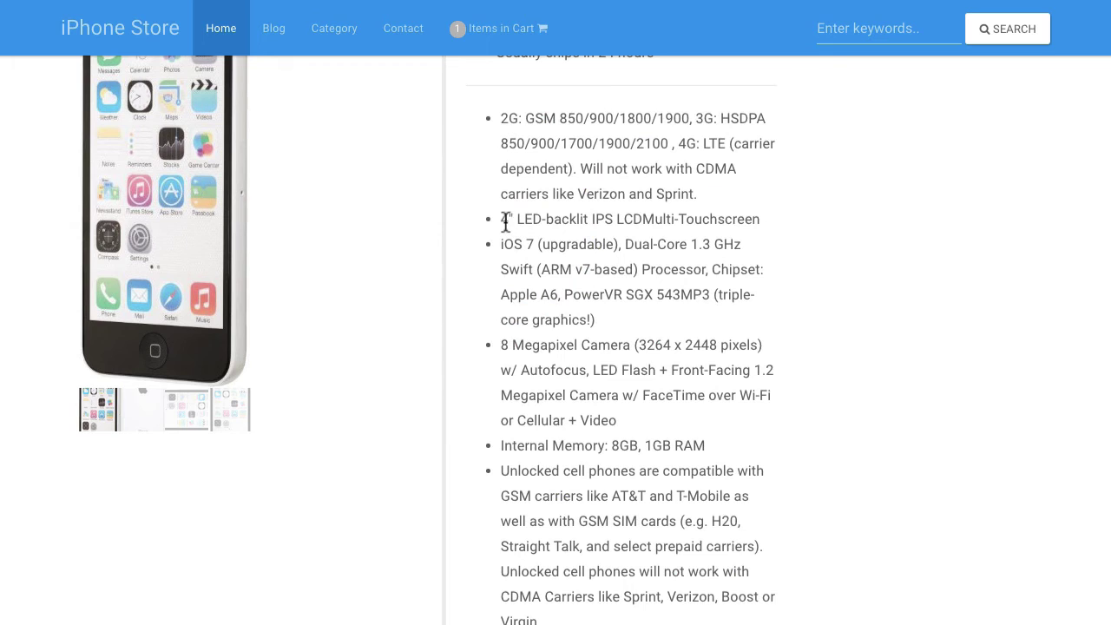
left_click_drag(504, 221, 761, 220)
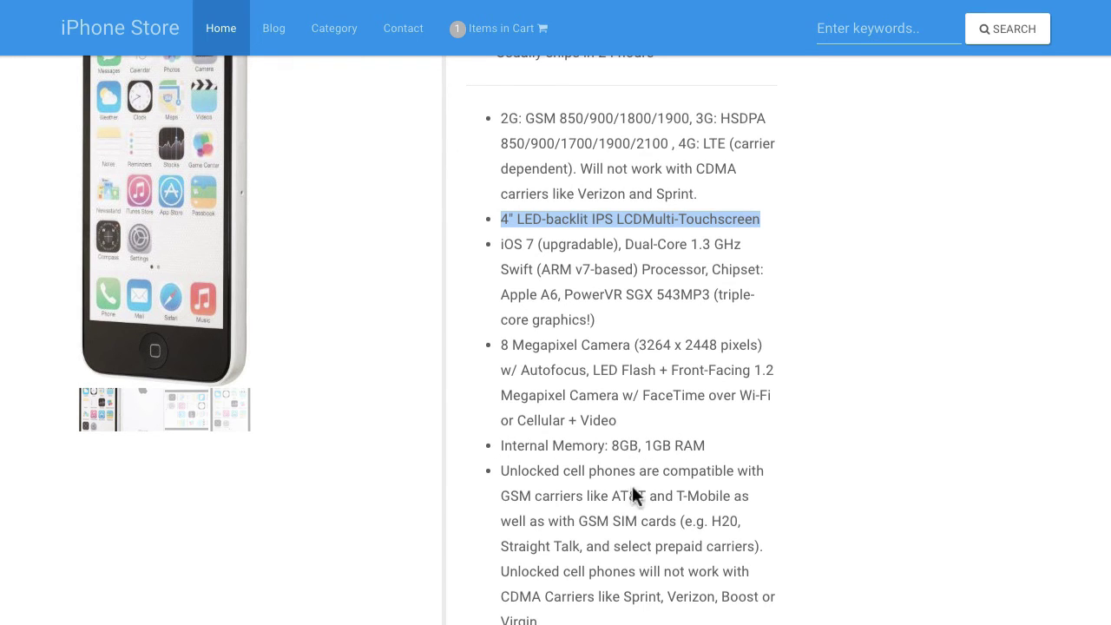
Show the iPhone 5C's product reviews, read through them and highlight the text of the first customer review.
scroll(599, 514, "down", 5)
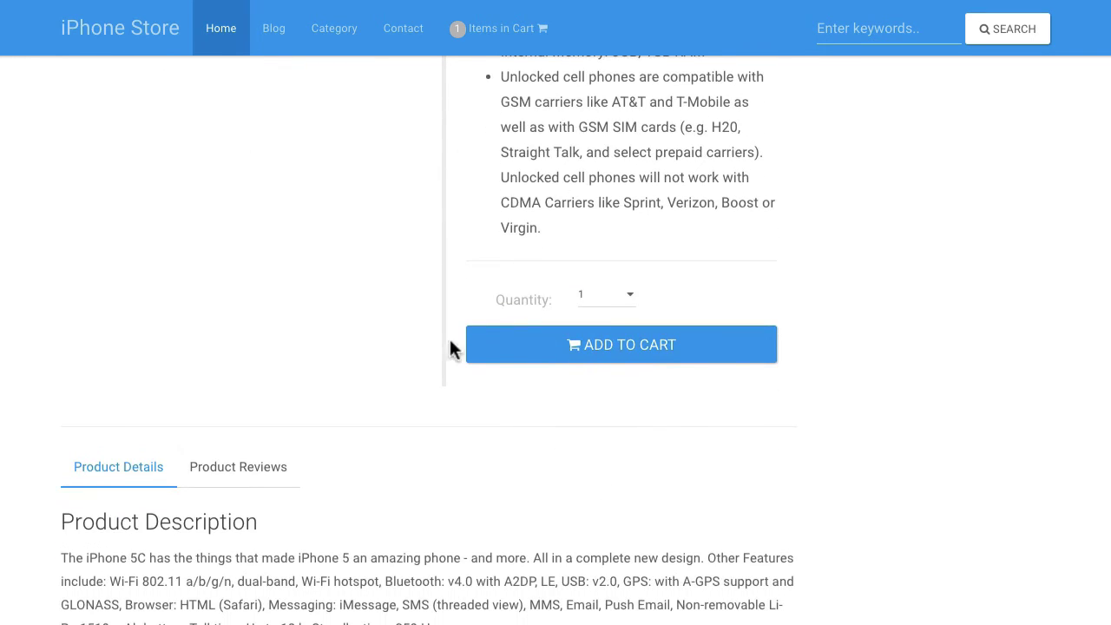
scroll(469, 427, "down", 3)
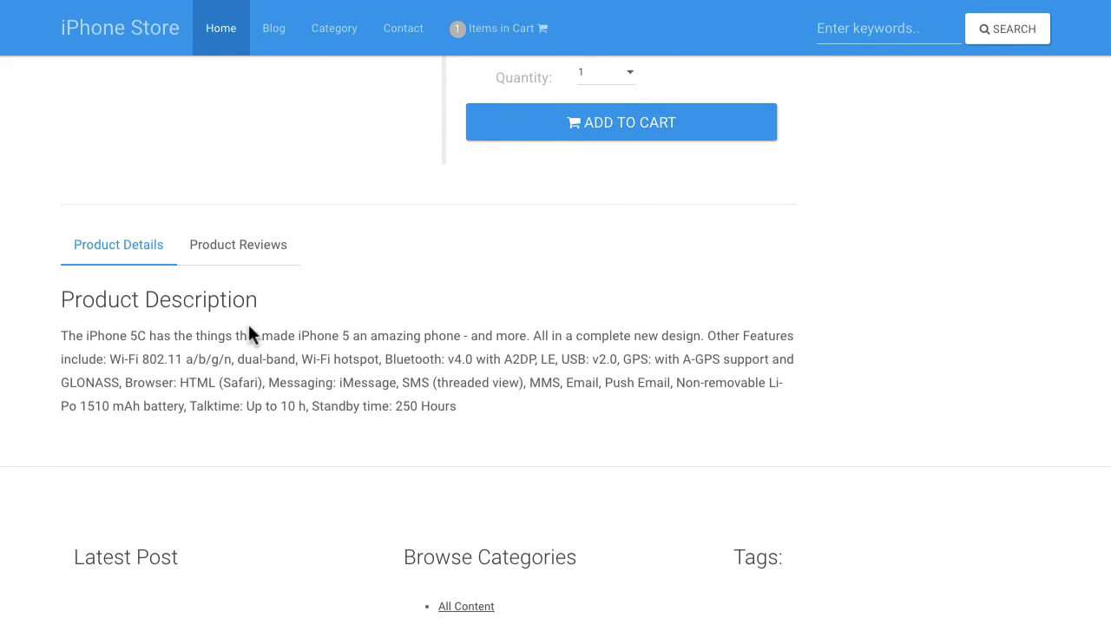
left_click(235, 258)
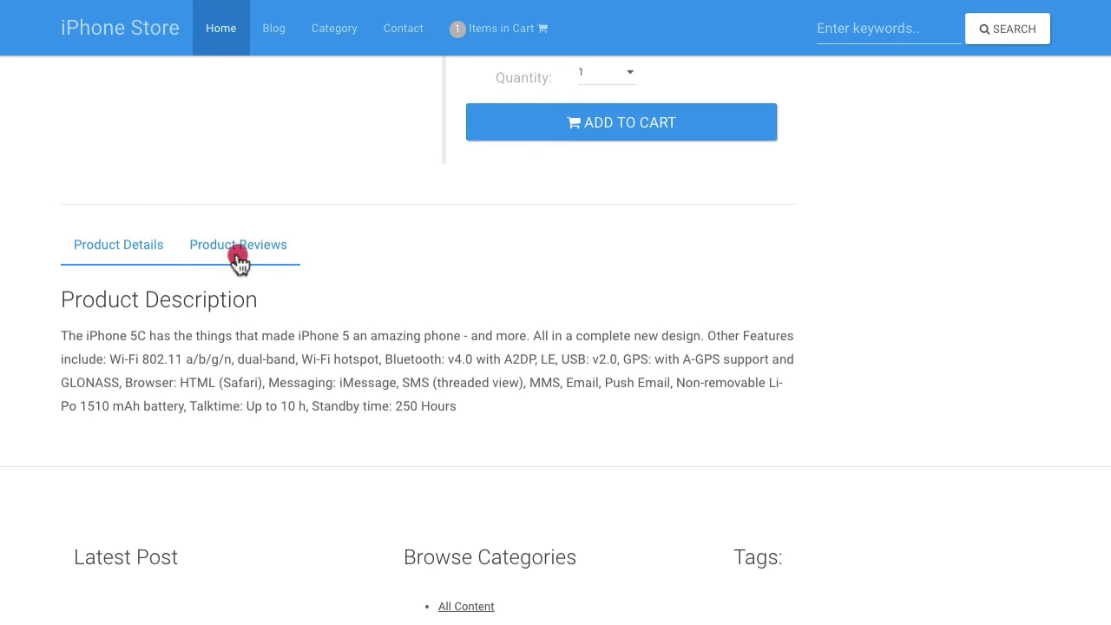
scroll(24, 498, "down", 3)
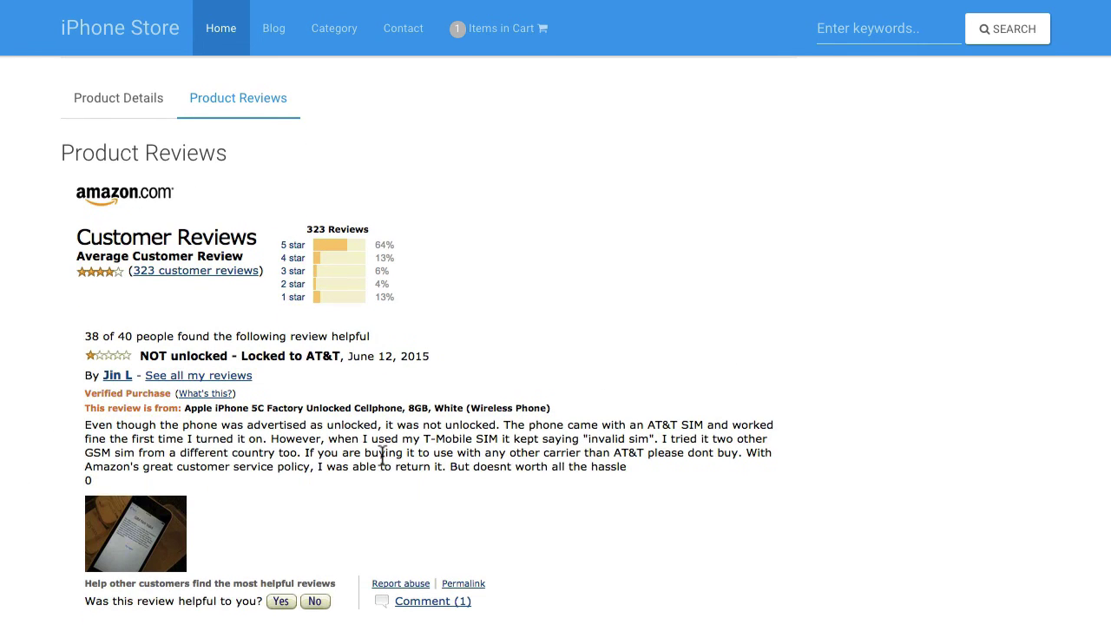
scroll(382, 457, "down", 2)
scroll(381, 456, "down", 5)
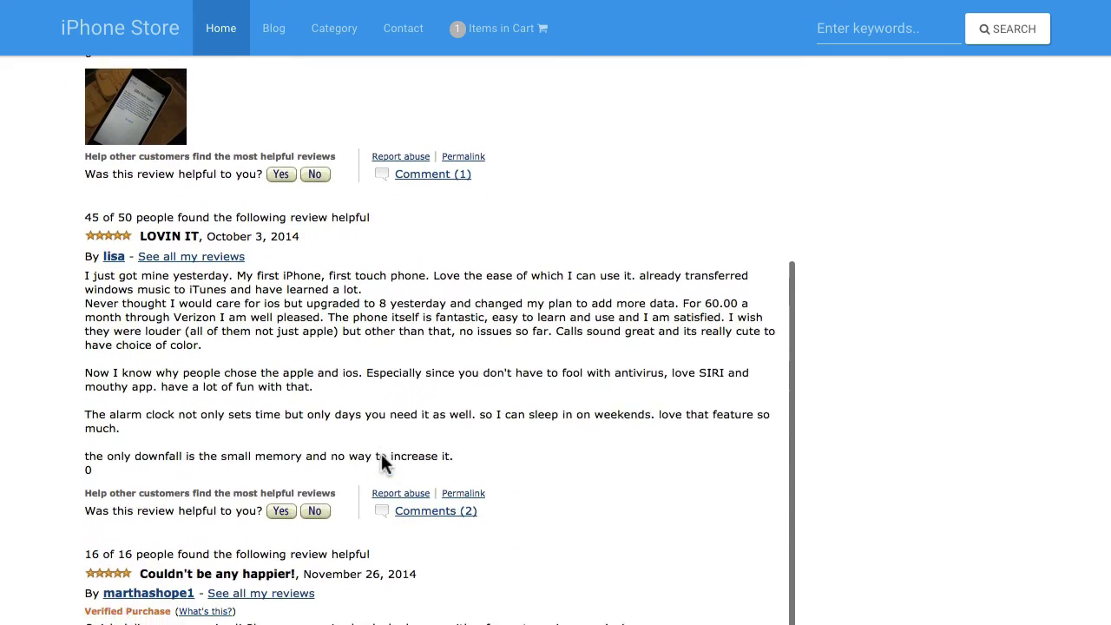
scroll(383, 460, "down", 2)
scroll(383, 459, "up", 5)
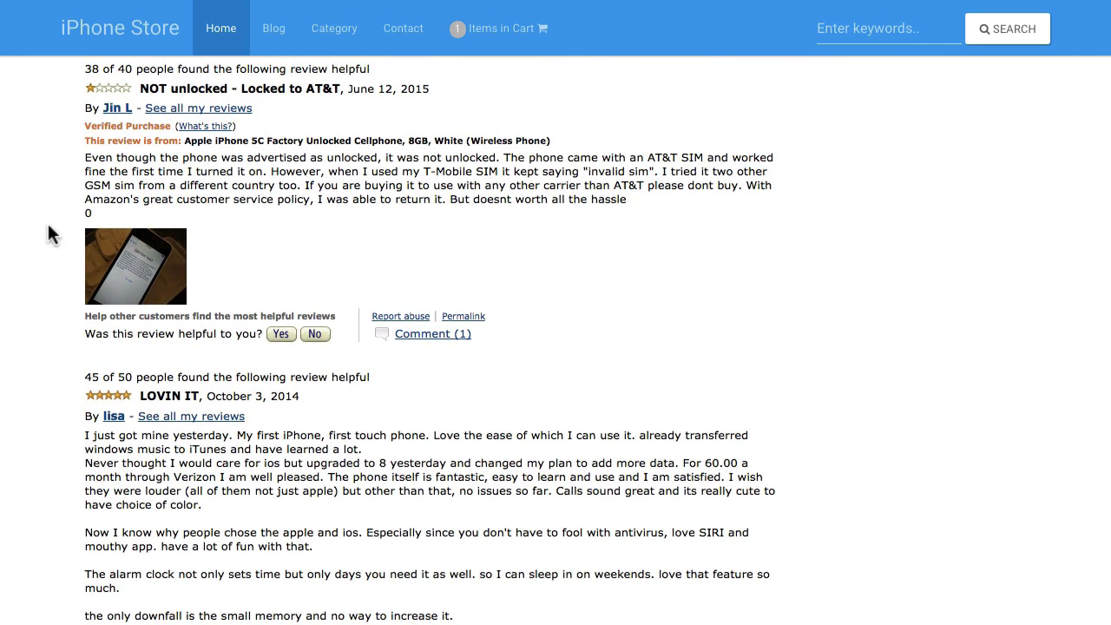
scroll(48, 233, "up", 3)
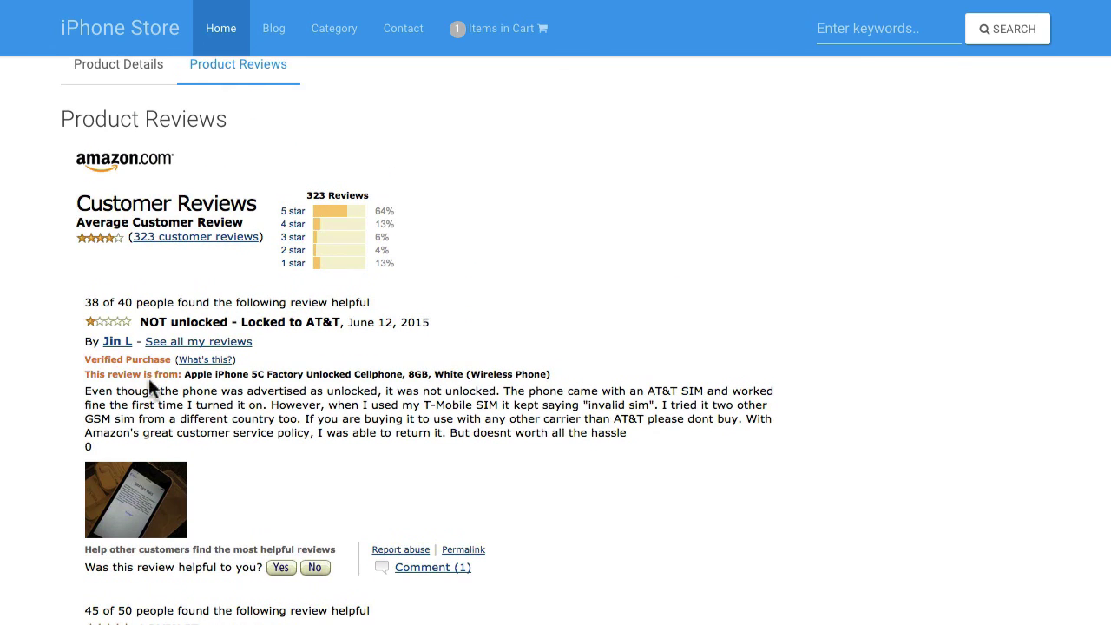
scroll(306, 399, "up", 1)
scroll(306, 399, "up", 1)
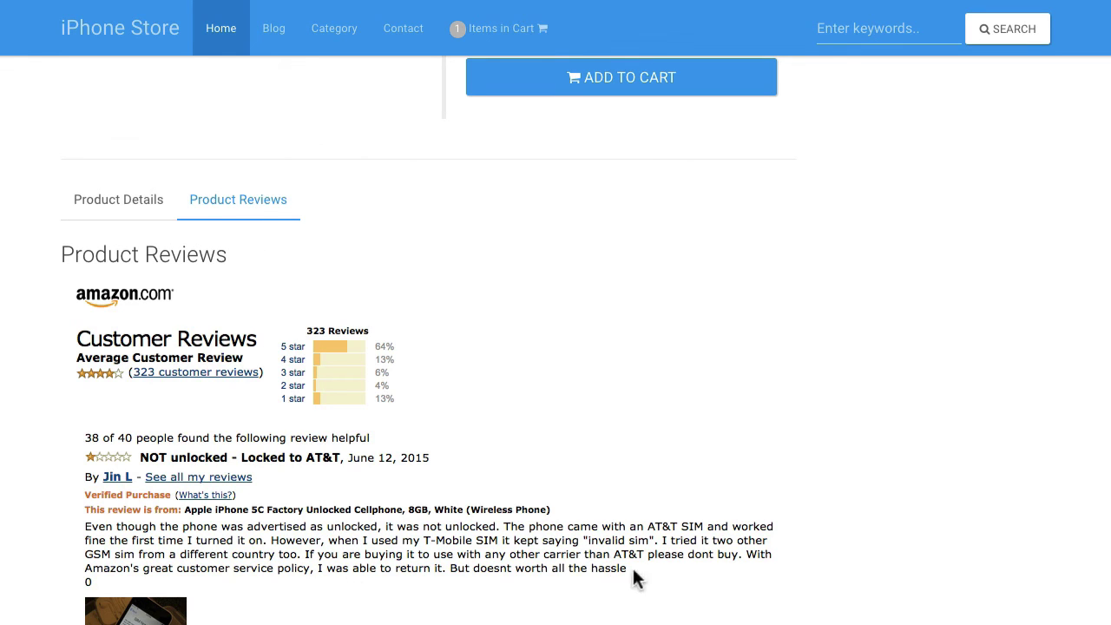
left_click_drag(629, 571, 86, 529)
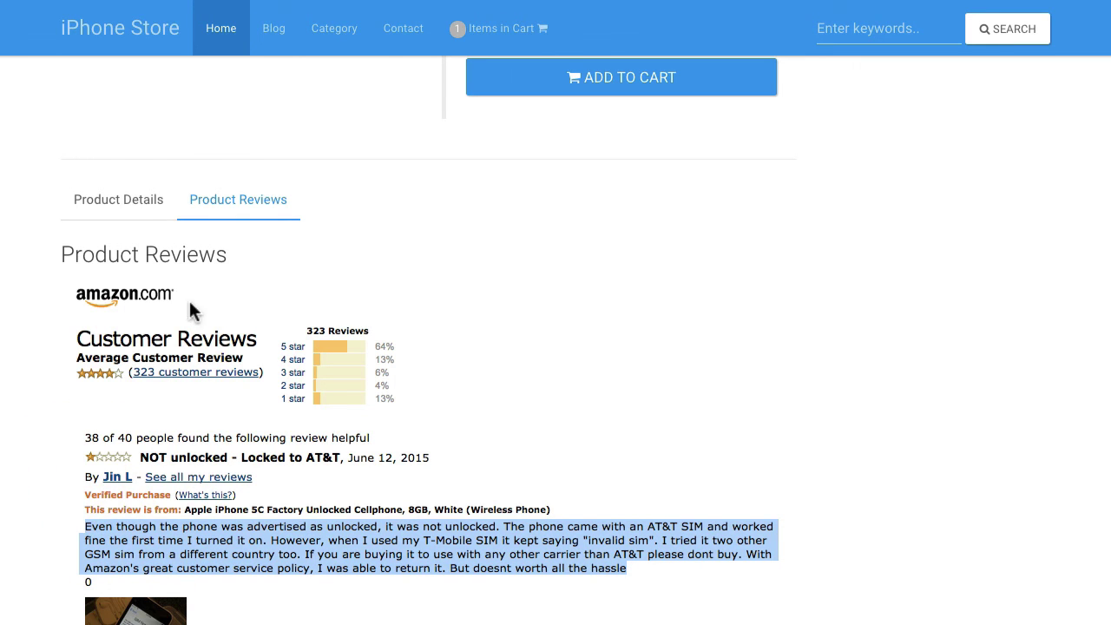
Return to the product details, highlight the description paragraph and review the page's title, images, price and feature list.
left_click(119, 209)
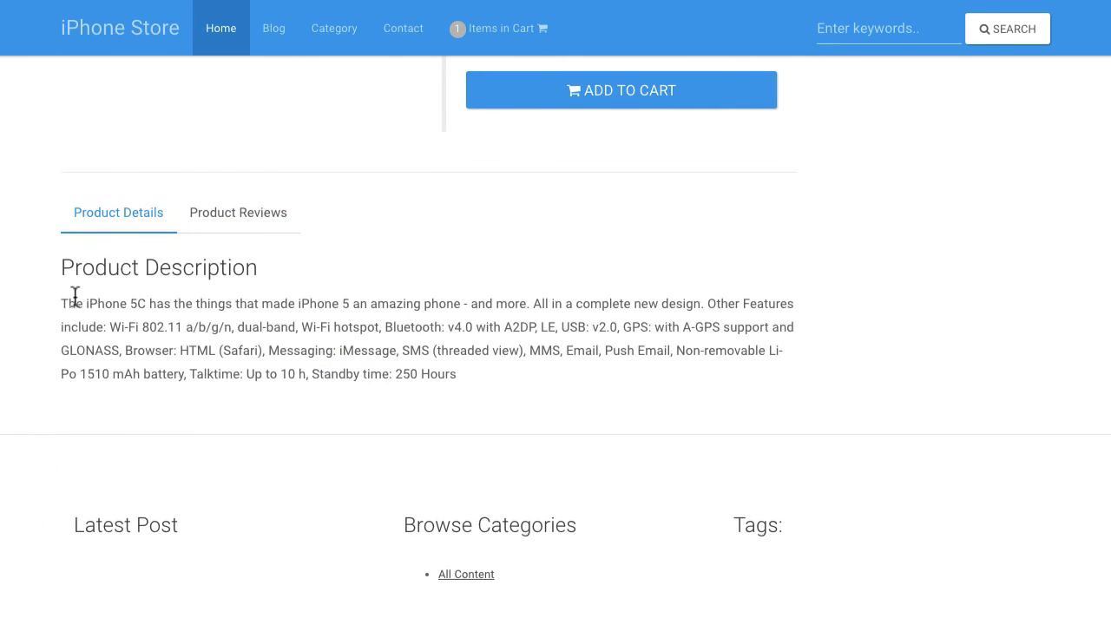
left_click_drag(63, 304, 472, 377)
scroll(359, 235, "up", 10)
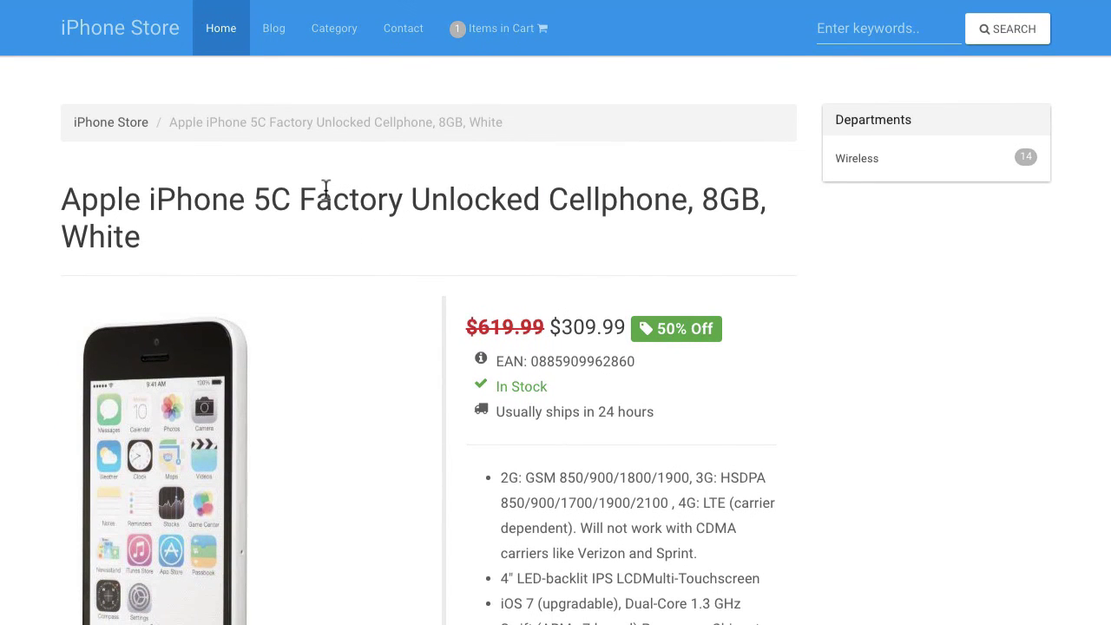
scroll(471, 469, "down", 2)
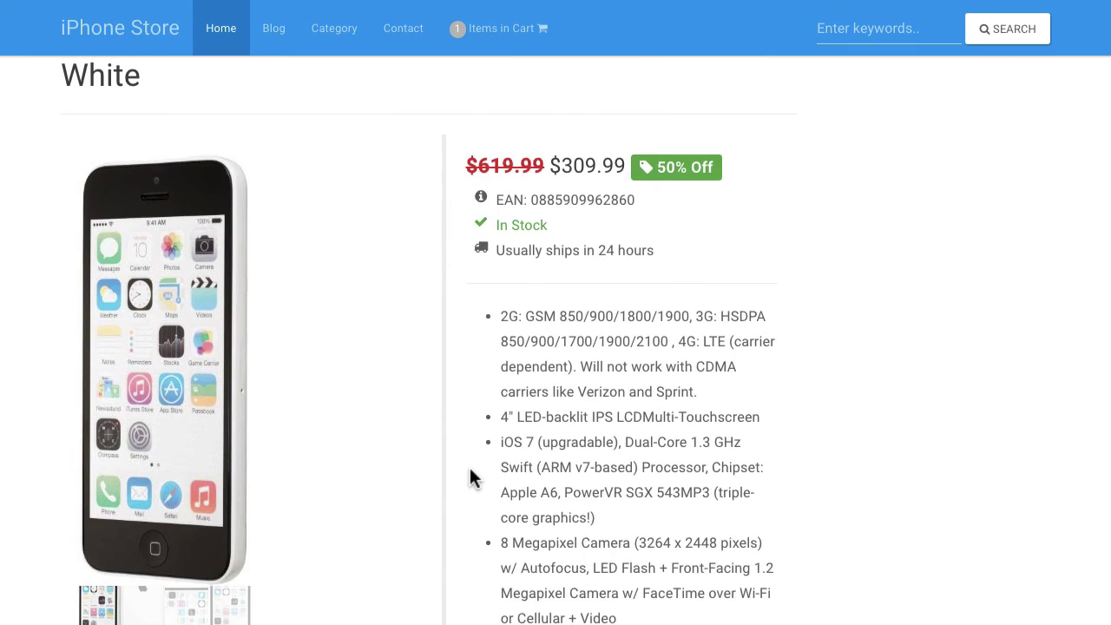
scroll(470, 467, "down", 3)
scroll(397, 395, "down", 3)
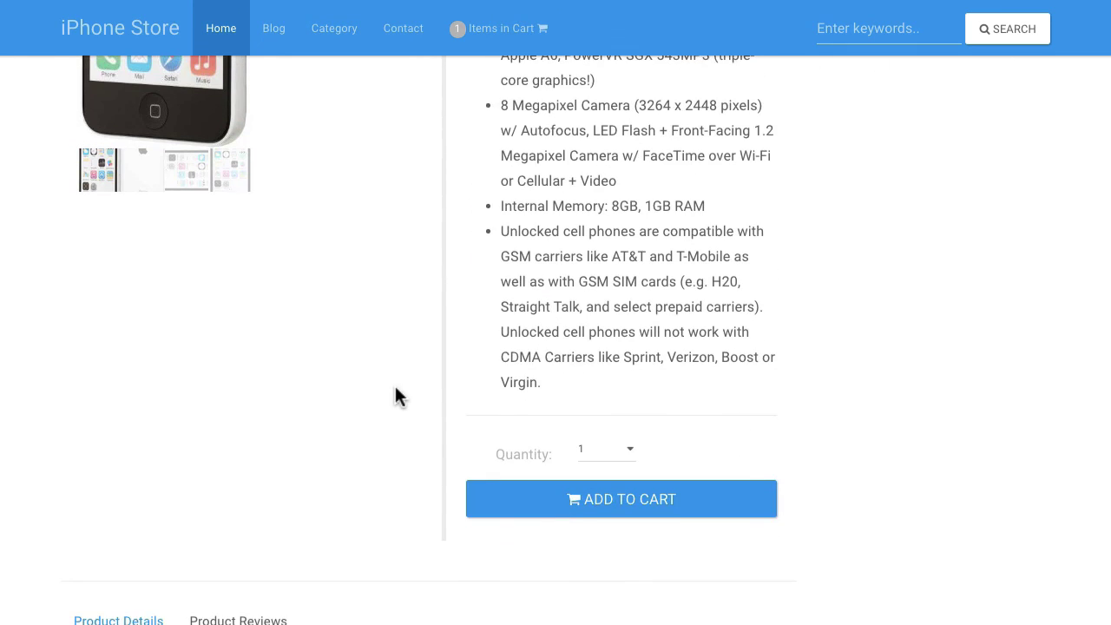
scroll(395, 397, "up", 5)
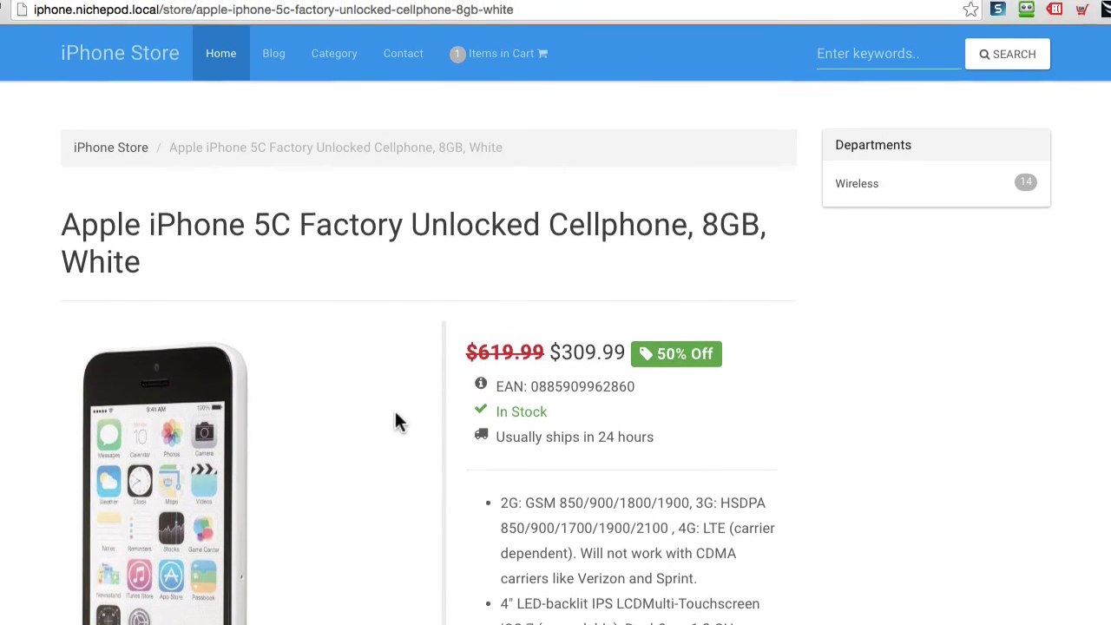